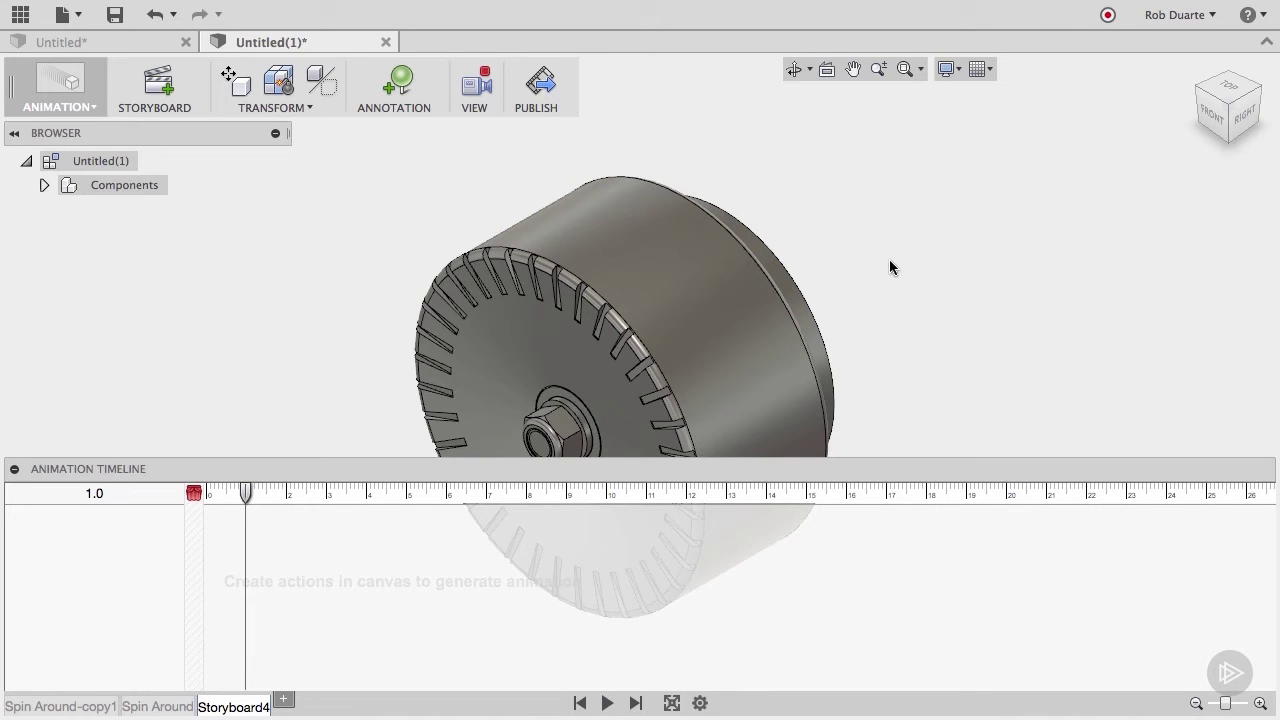
- Expand Components and Untitled(1):1, then inspect the Axle and Wheel and Bearings subassemblies
{"action": "left_click", "coordinate": [44, 186]}
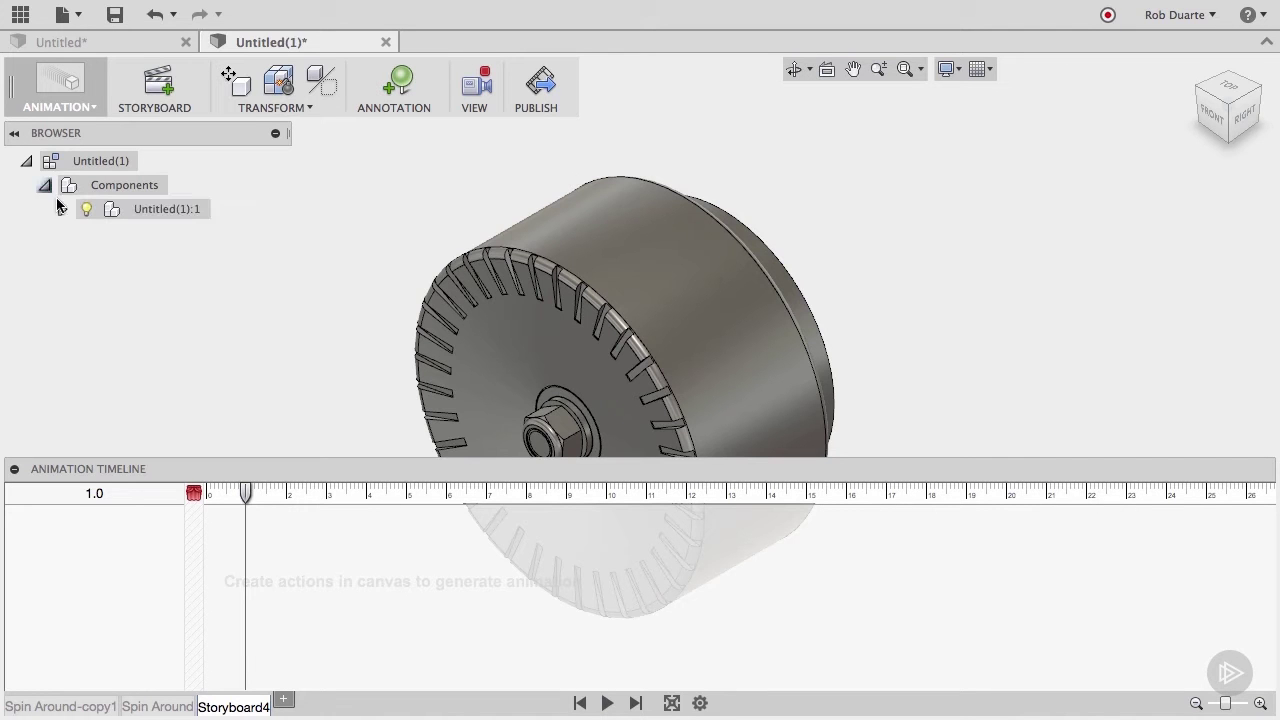
{"action": "left_click", "coordinate": [62, 209]}
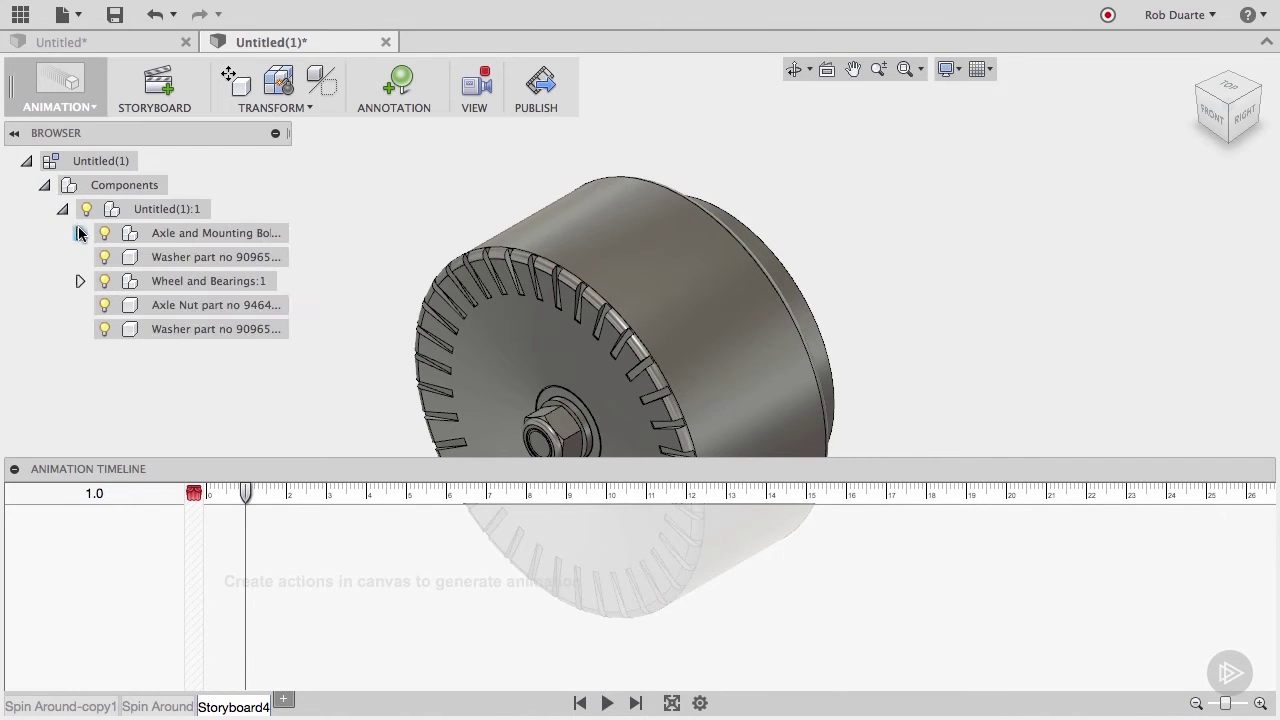
{"action": "left_click", "coordinate": [80, 233]}
{"action": "left_click", "coordinate": [80, 233]}
{"action": "left_click", "coordinate": [81, 281]}
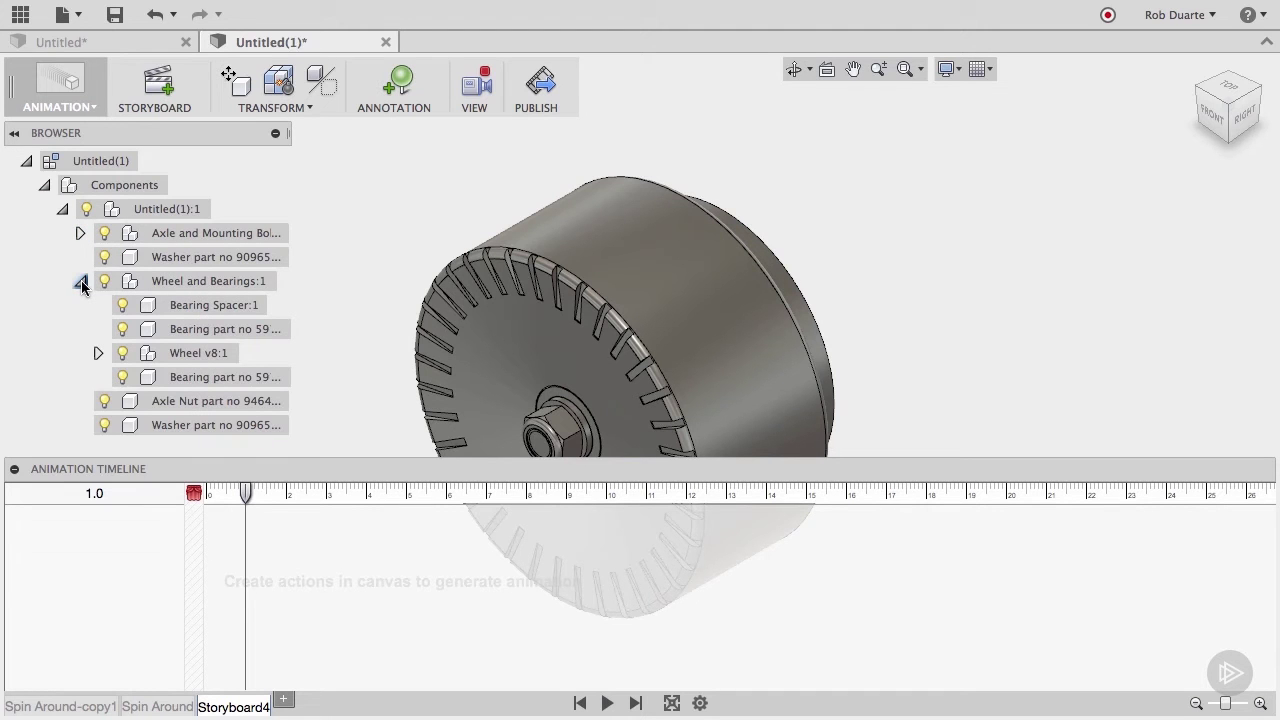
{"action": "left_click", "coordinate": [81, 281]}
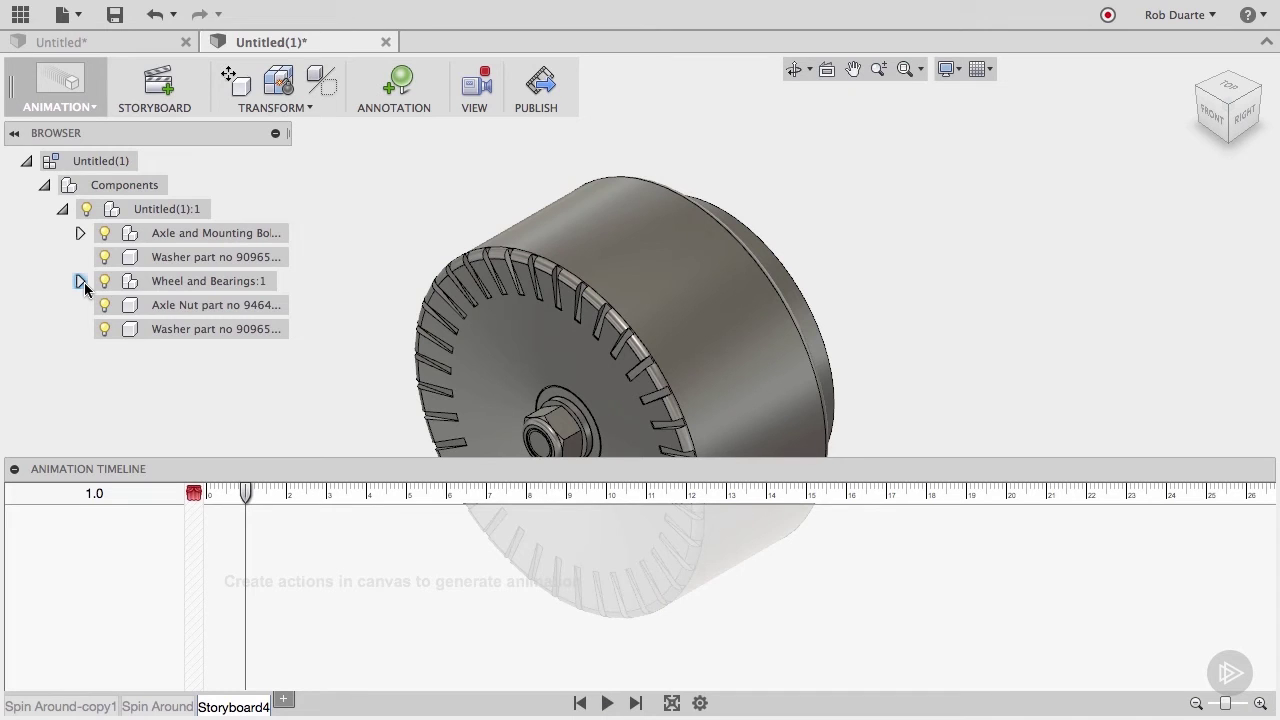
{"action": "left_click", "coordinate": [159, 304]}
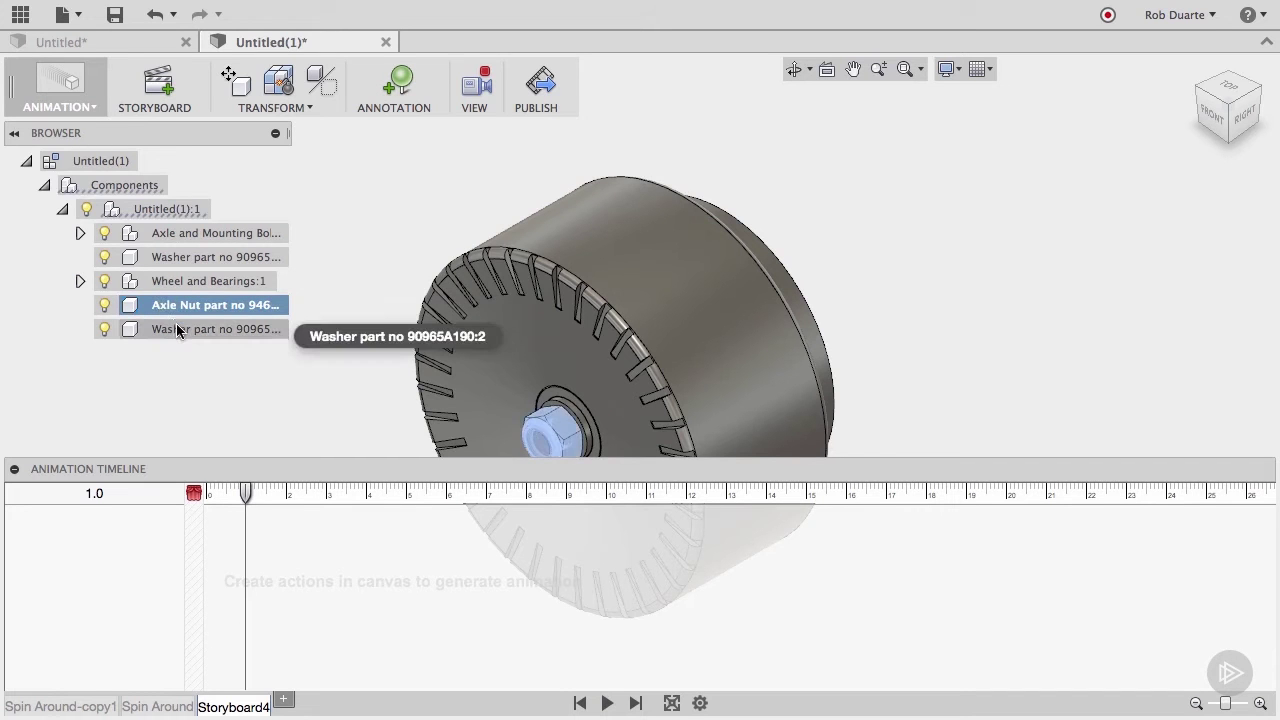
{"action": "left_click", "coordinate": [178, 331]}
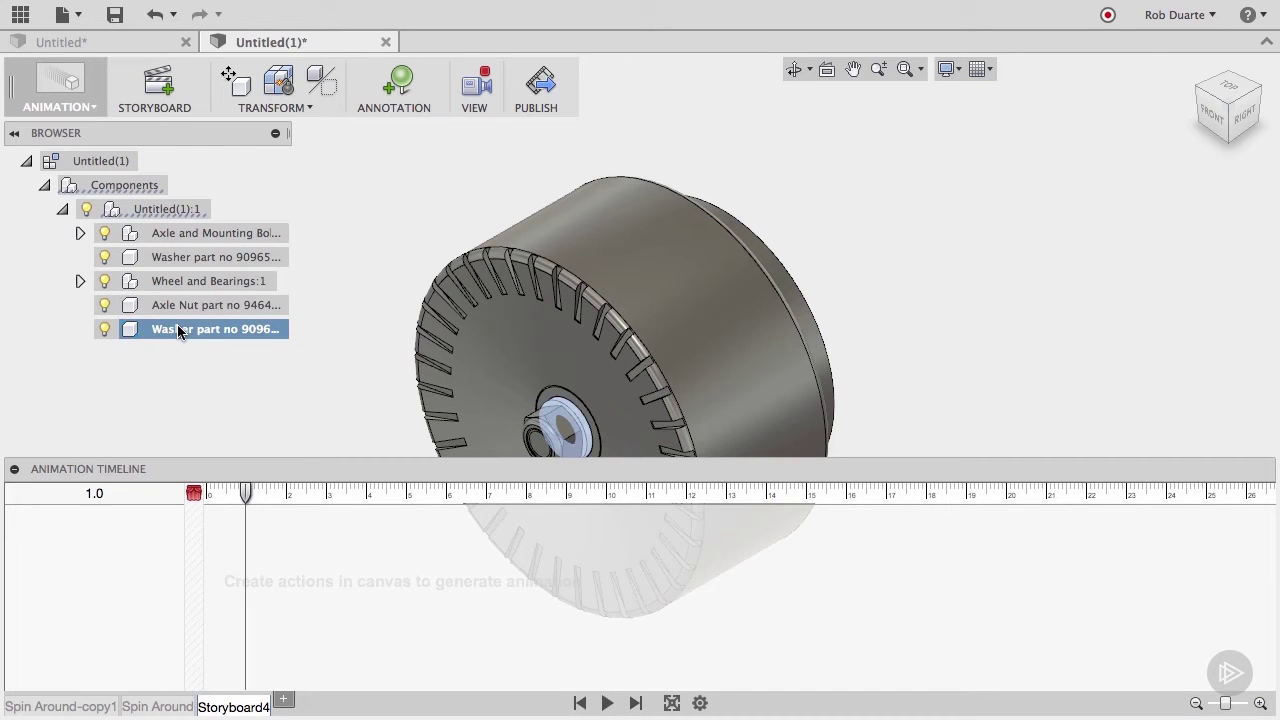
{"action": "left_click", "coordinate": [195, 258]}
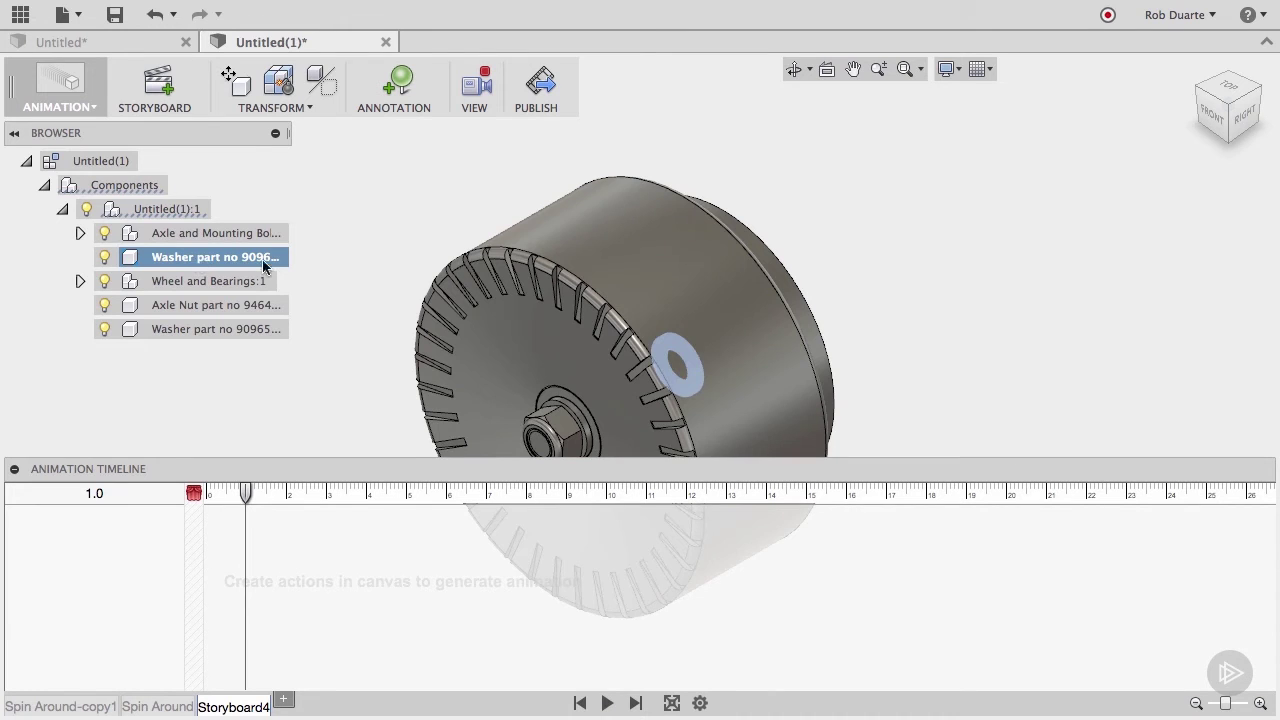
{"action": "left_click", "coordinate": [557, 396]}
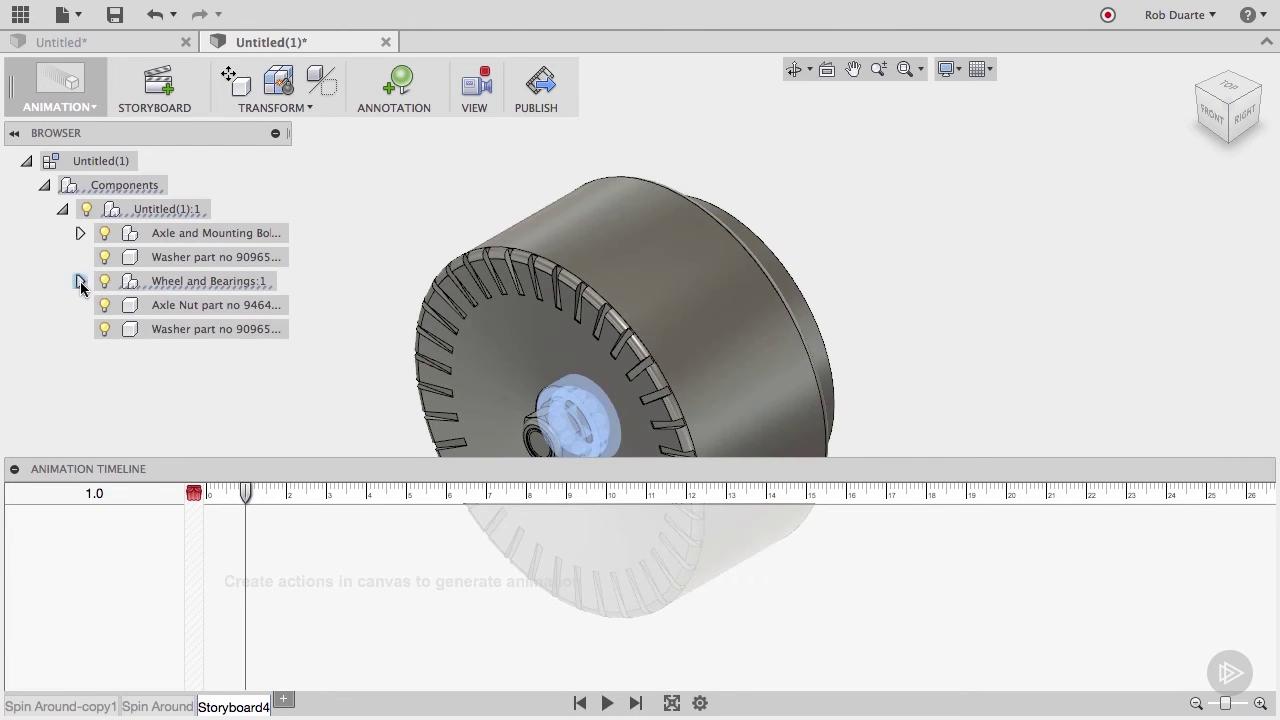
{"action": "left_click", "coordinate": [80, 281]}
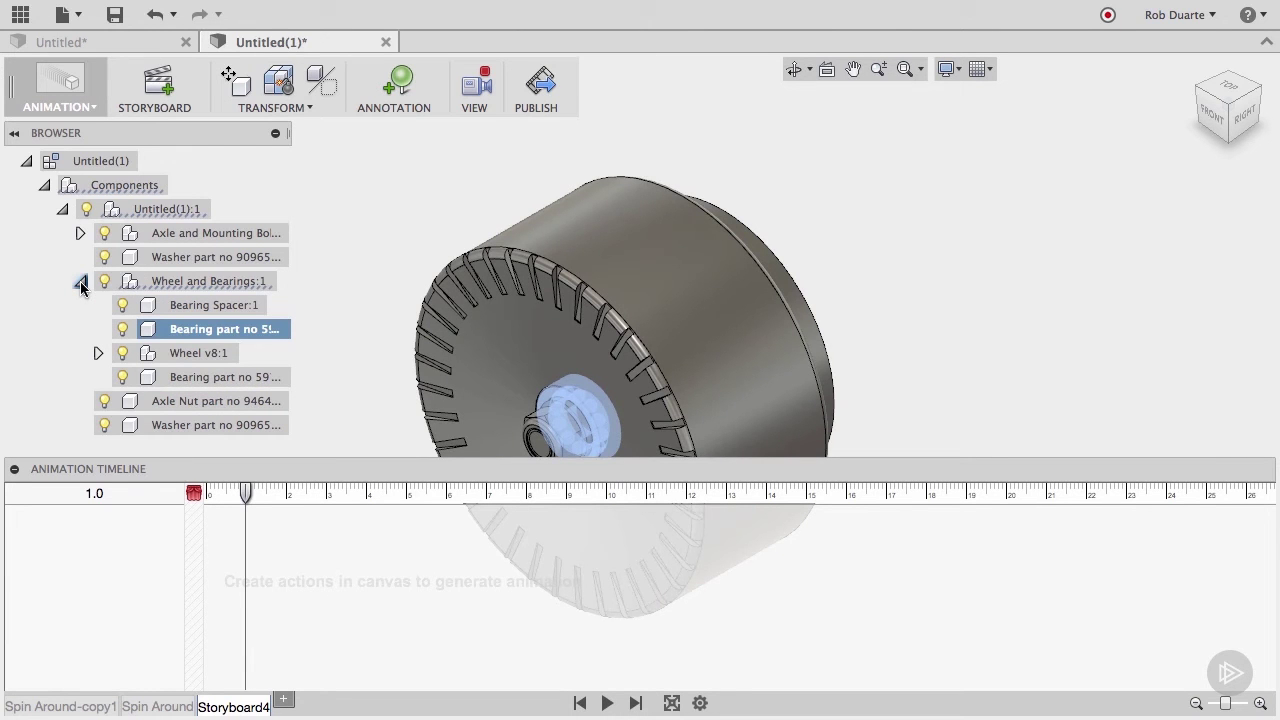
{"action": "left_click", "coordinate": [80, 281]}
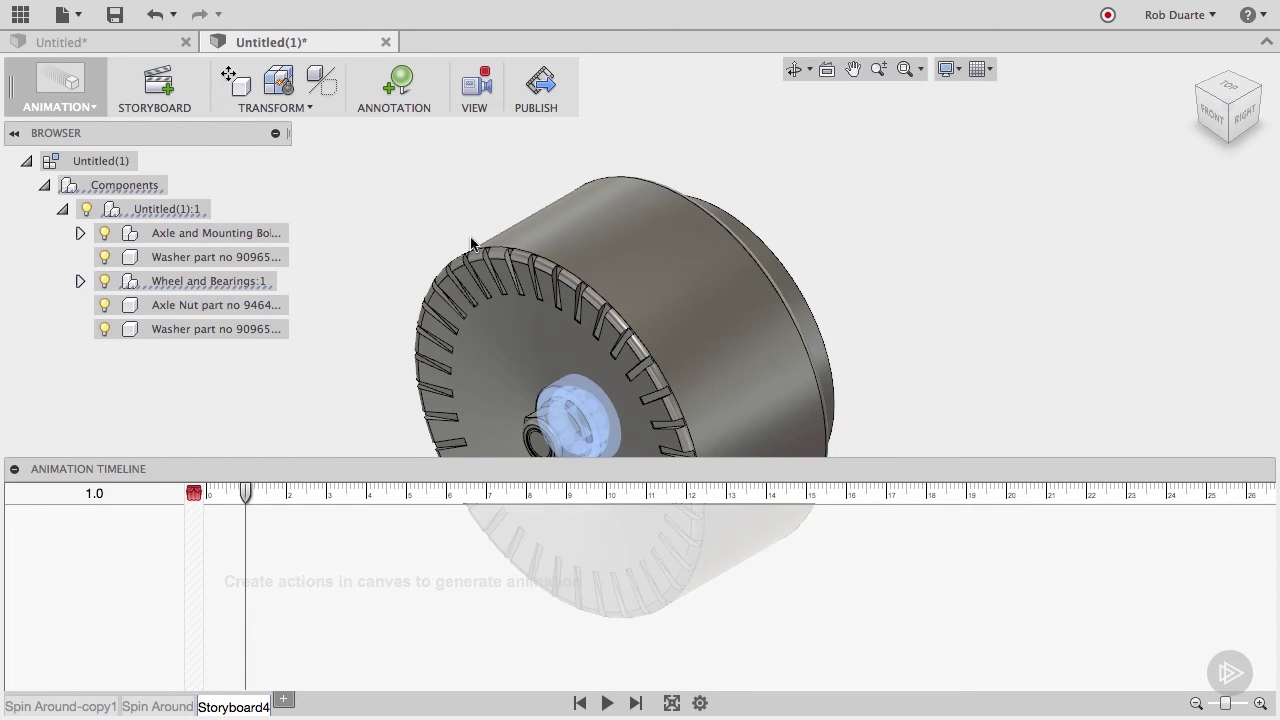
{"action": "left_click", "coordinate": [939, 231]}
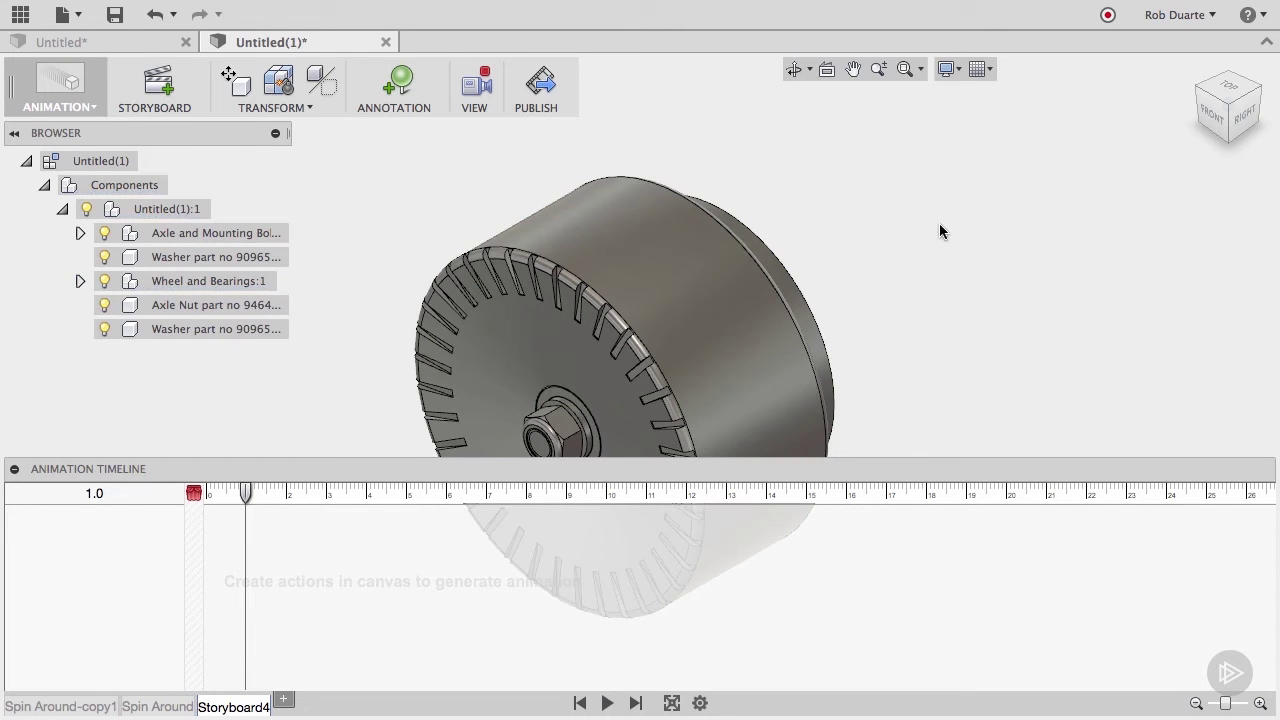
- Turn on component colour cycling and place the timeline playhead at 3.0 seconds
{"action": "key", "text": "n"}
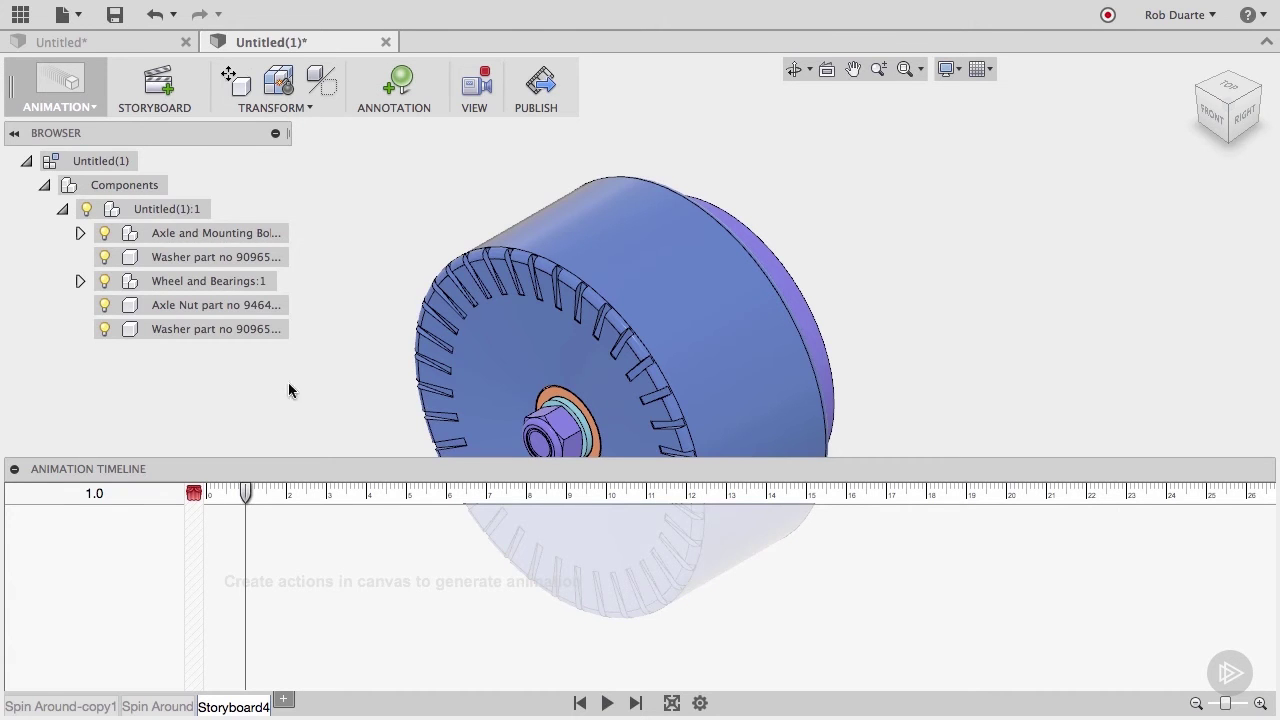
{"action": "left_click", "coordinate": [199, 515]}
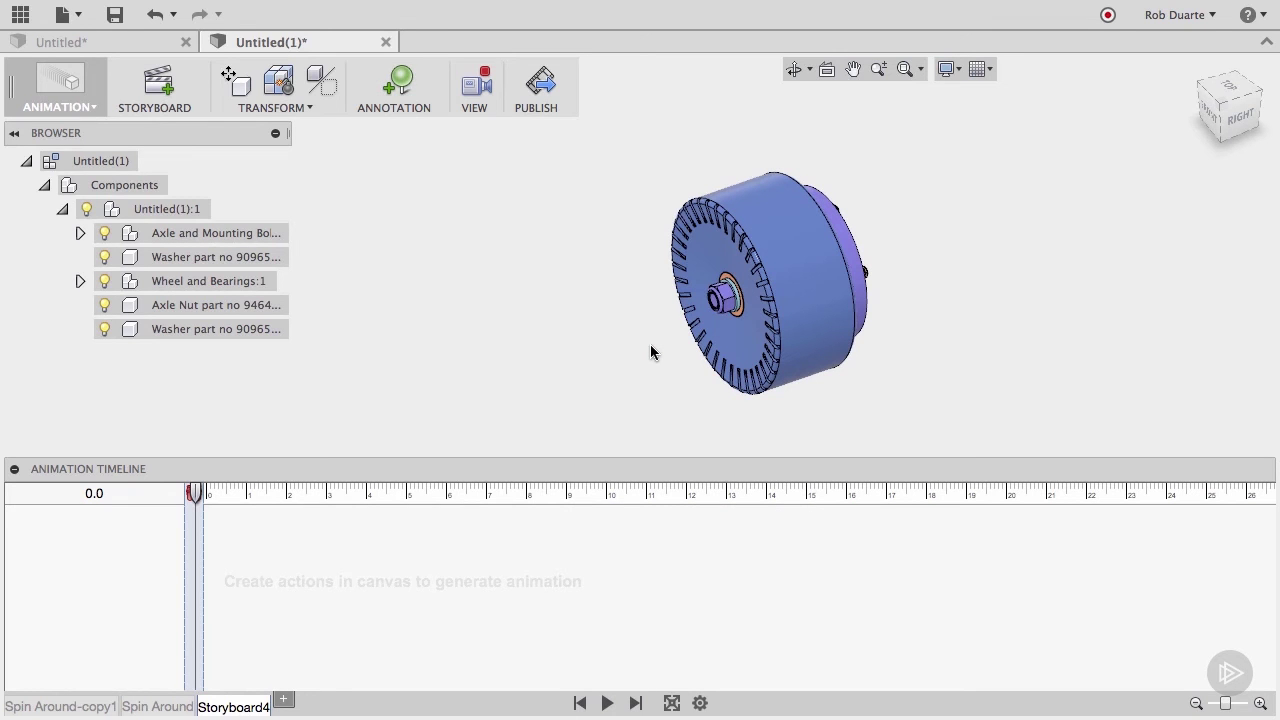
{"action": "left_click", "coordinate": [327, 494]}
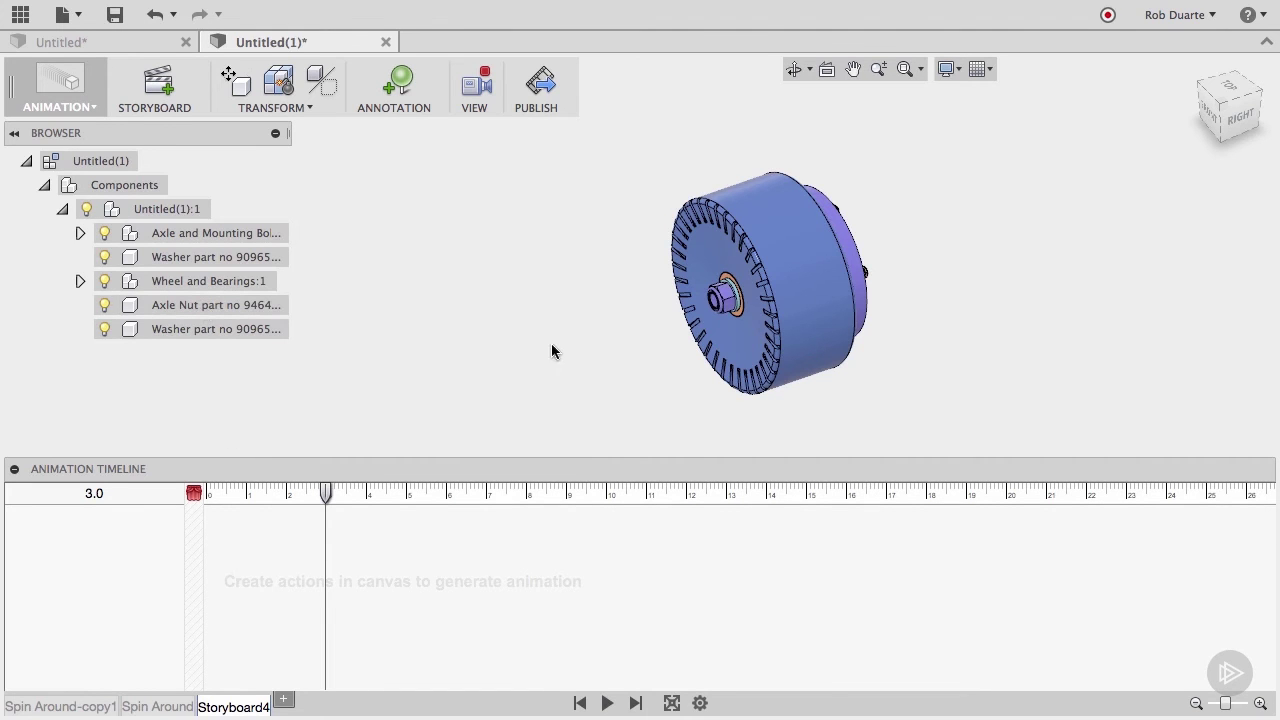
- Move the Axle Nut 50 mm outward along Y as an action, then play it back
{"action": "left_click", "coordinate": [731, 299]}
{"action": "left_click", "coordinate": [724, 298]}
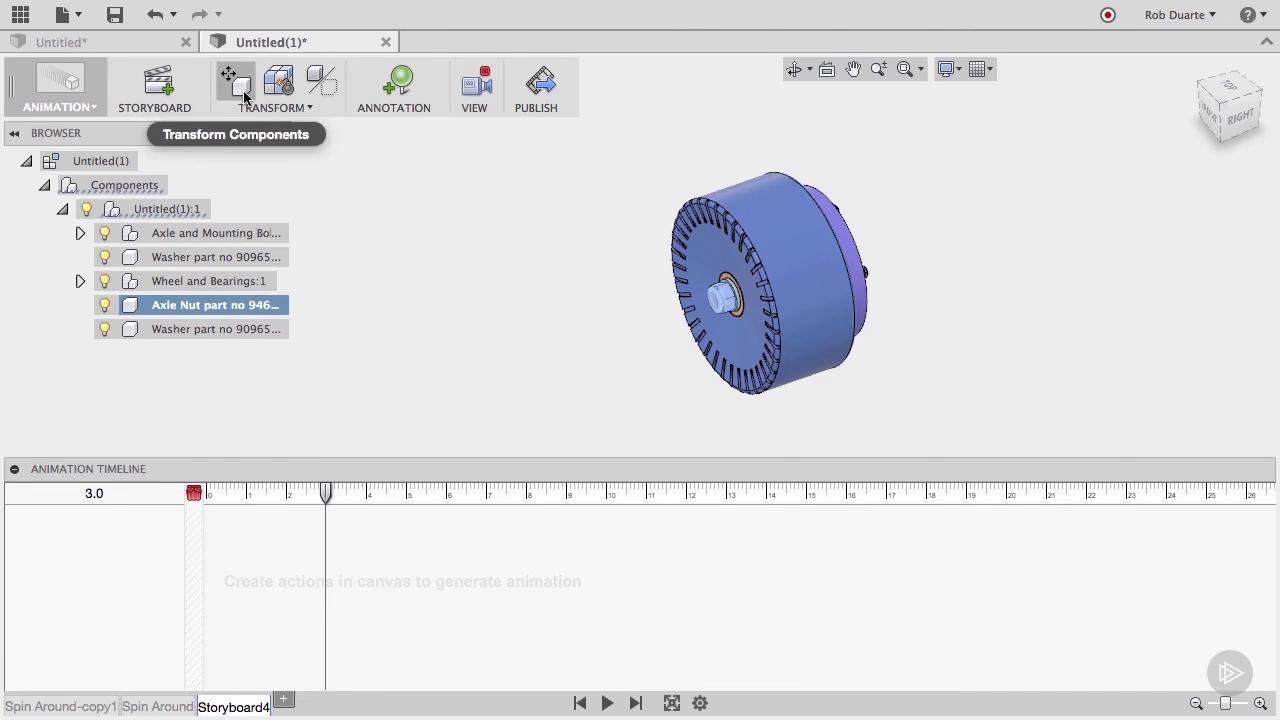
{"action": "left_click", "coordinate": [244, 96]}
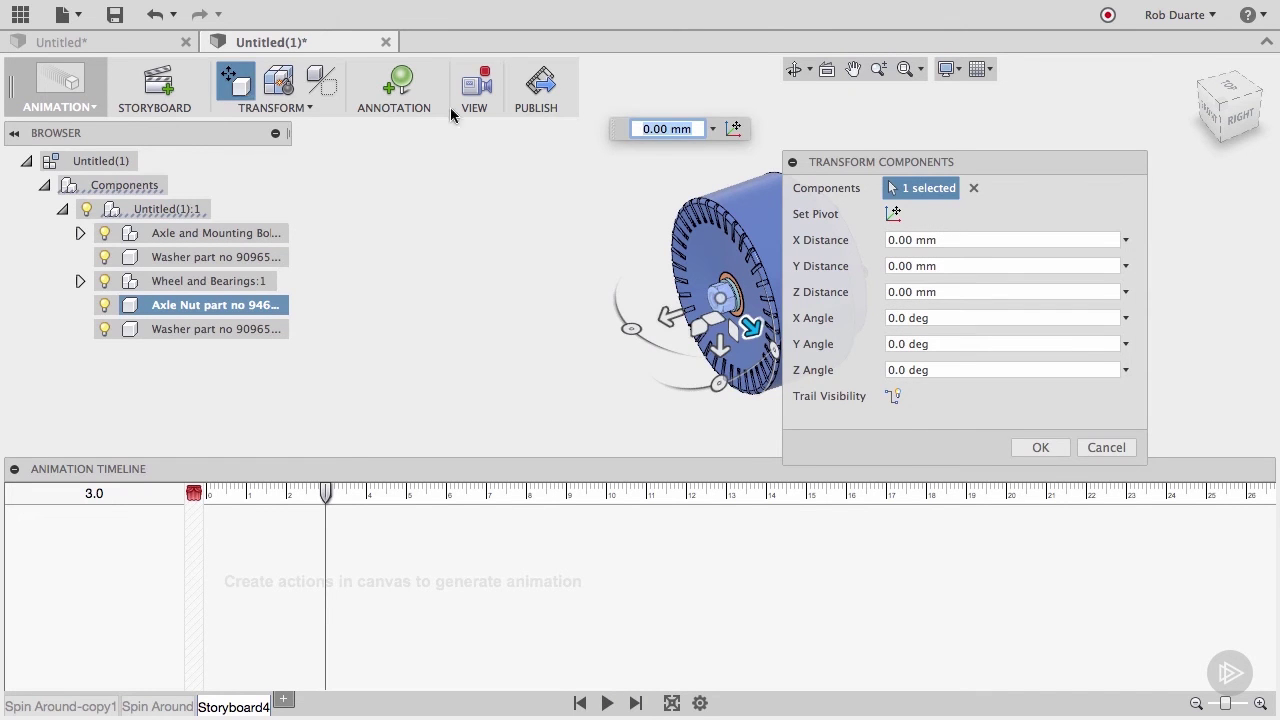
{"action": "left_click_drag", "start_coordinate": [850, 163], "coordinate": [946, 195]}
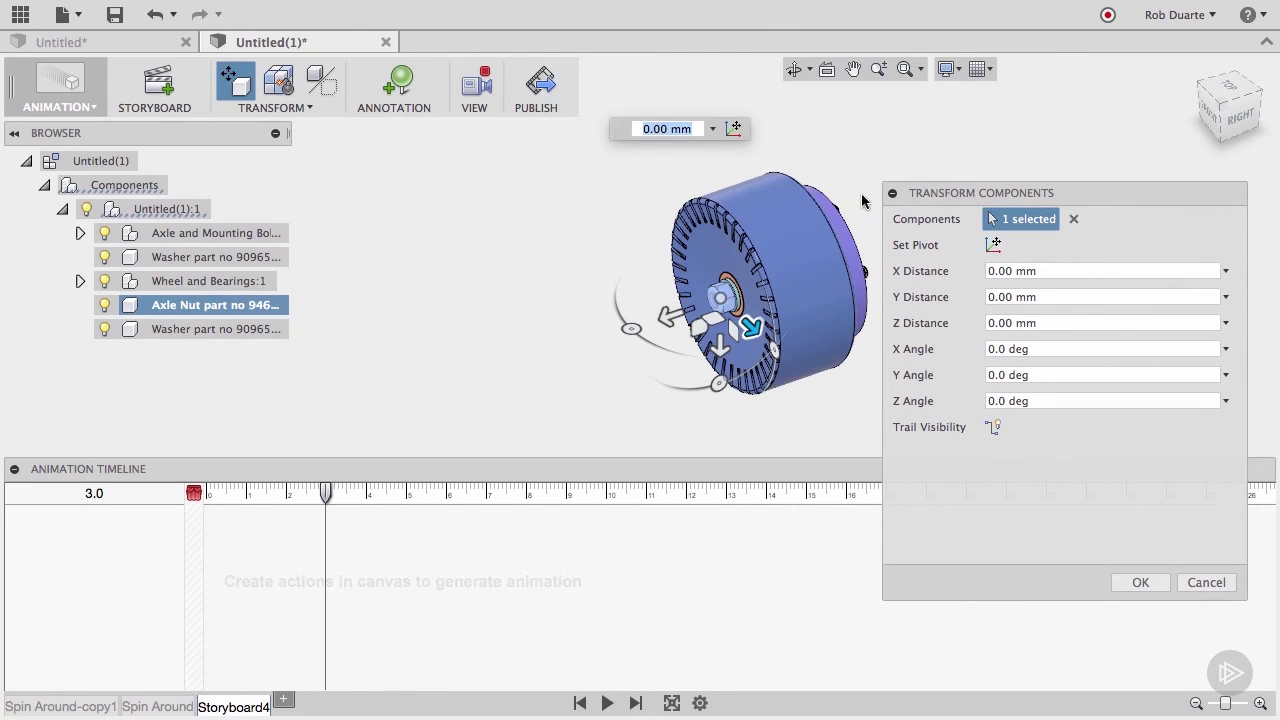
{"action": "left_click_drag", "start_coordinate": [668, 317], "coordinate": [578, 348]}
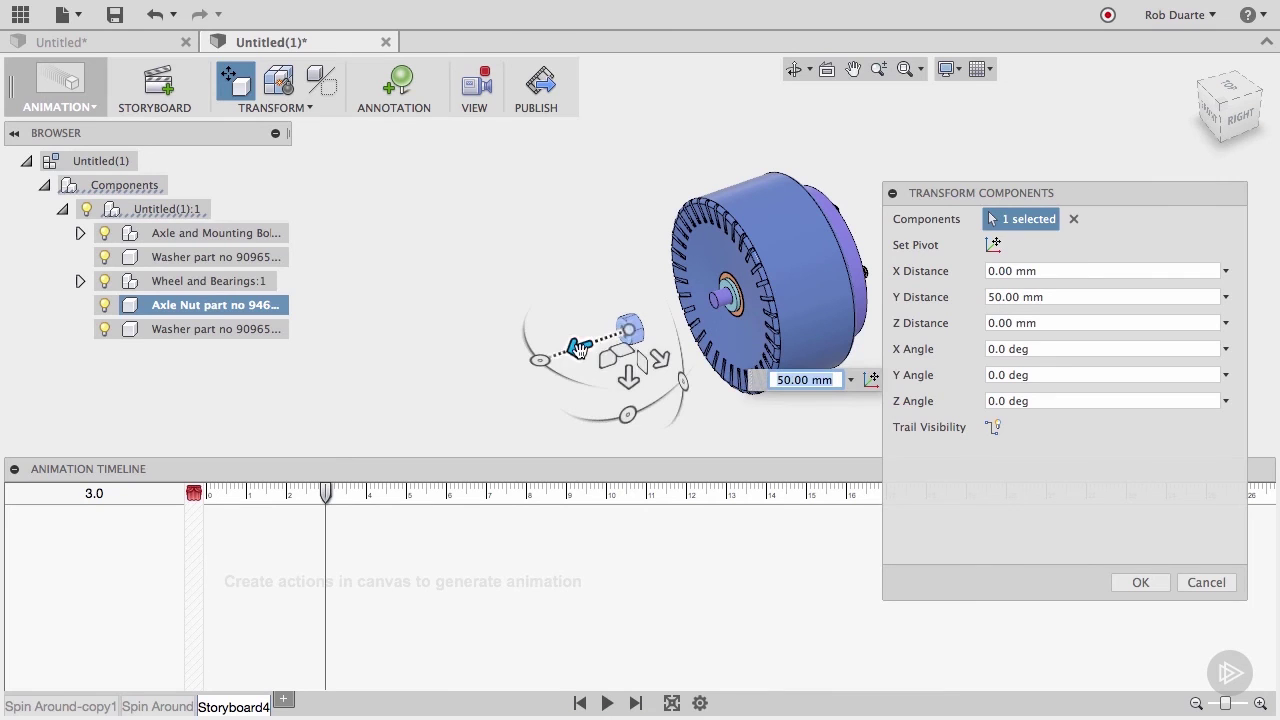
{"action": "left_click", "coordinate": [1140, 582]}
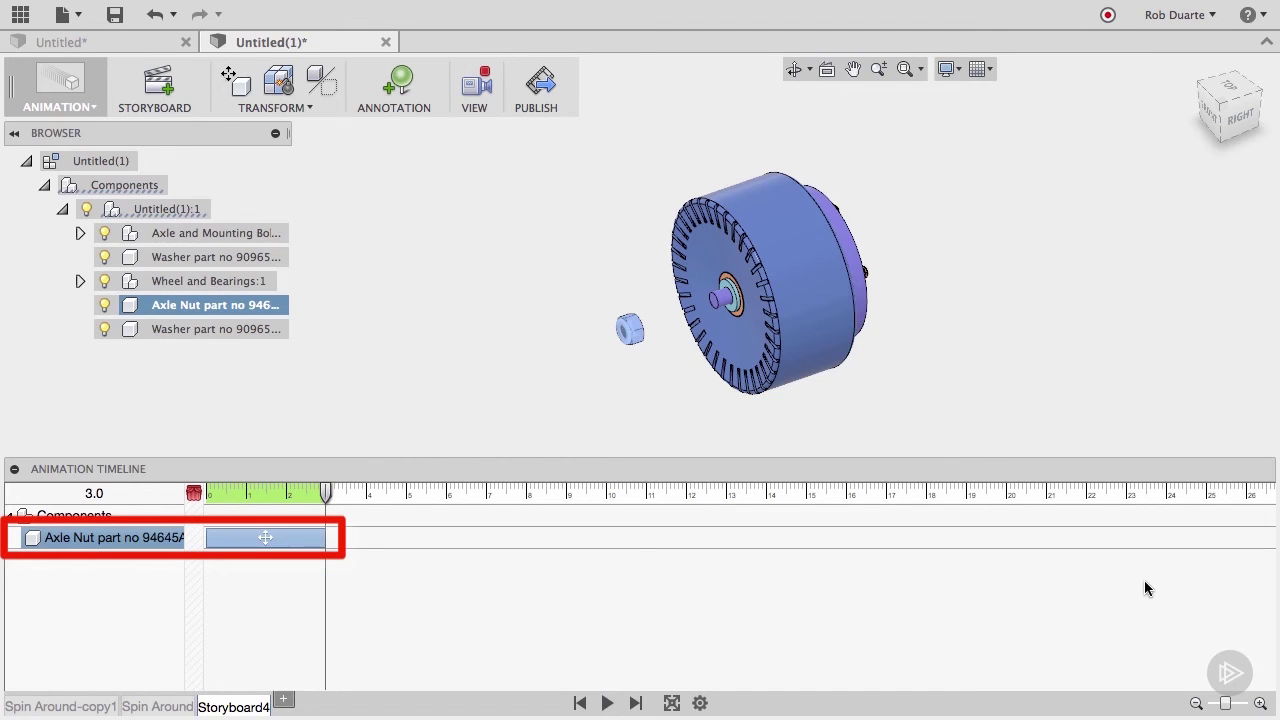
{"action": "left_click", "coordinate": [607, 703]}
- Replay the animation, select the Axle Nut and rotate it about its Y axis
{"action": "left_click", "coordinate": [608, 703]}
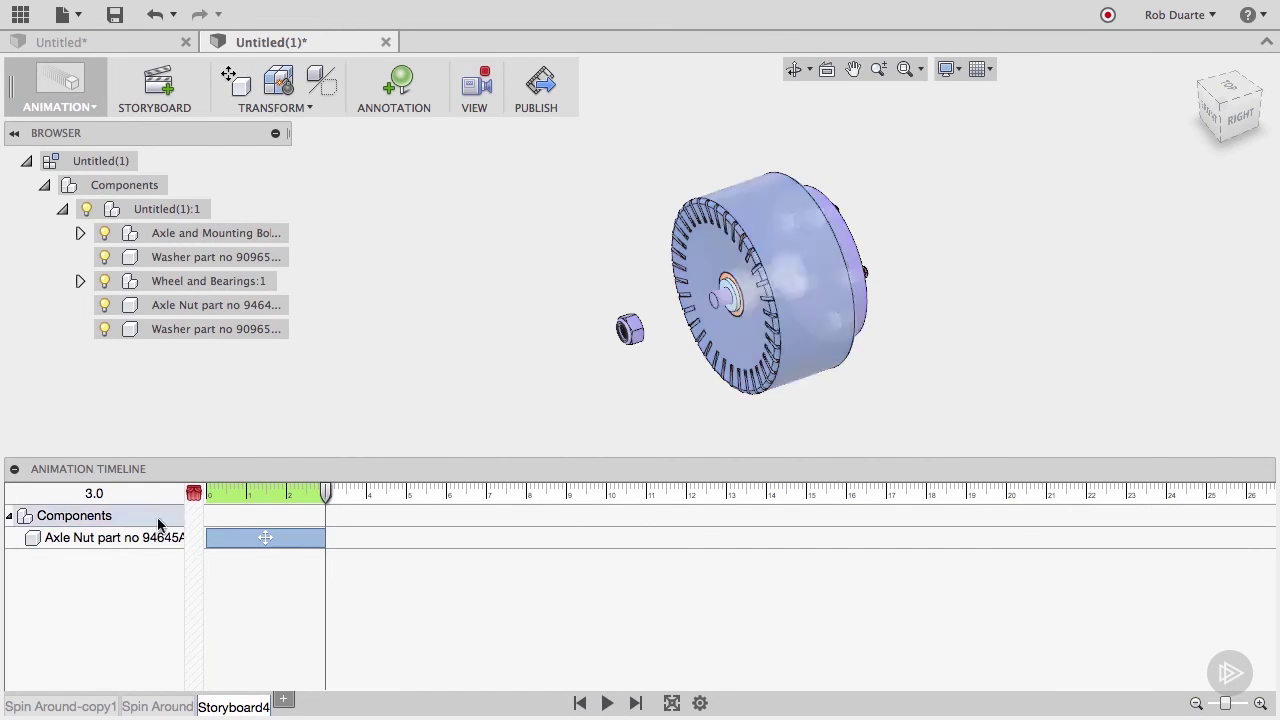
{"action": "left_click", "coordinate": [136, 540]}
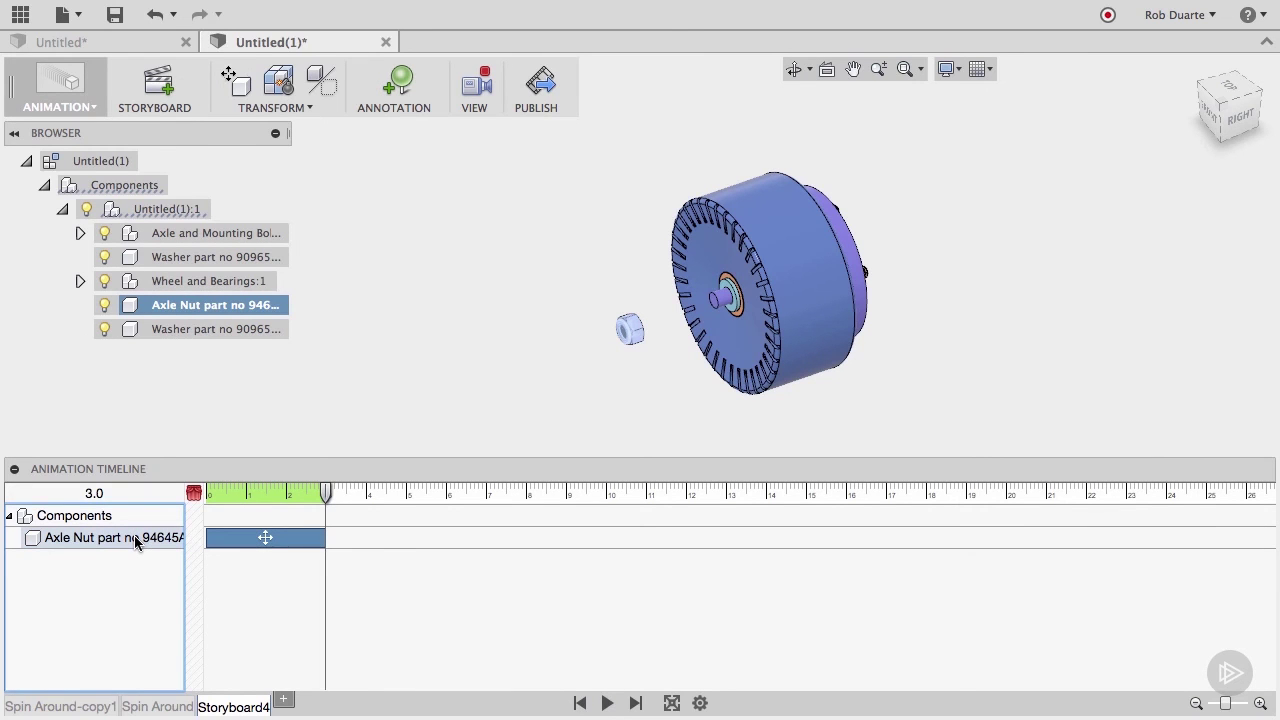
{"action": "left_click", "coordinate": [136, 540]}
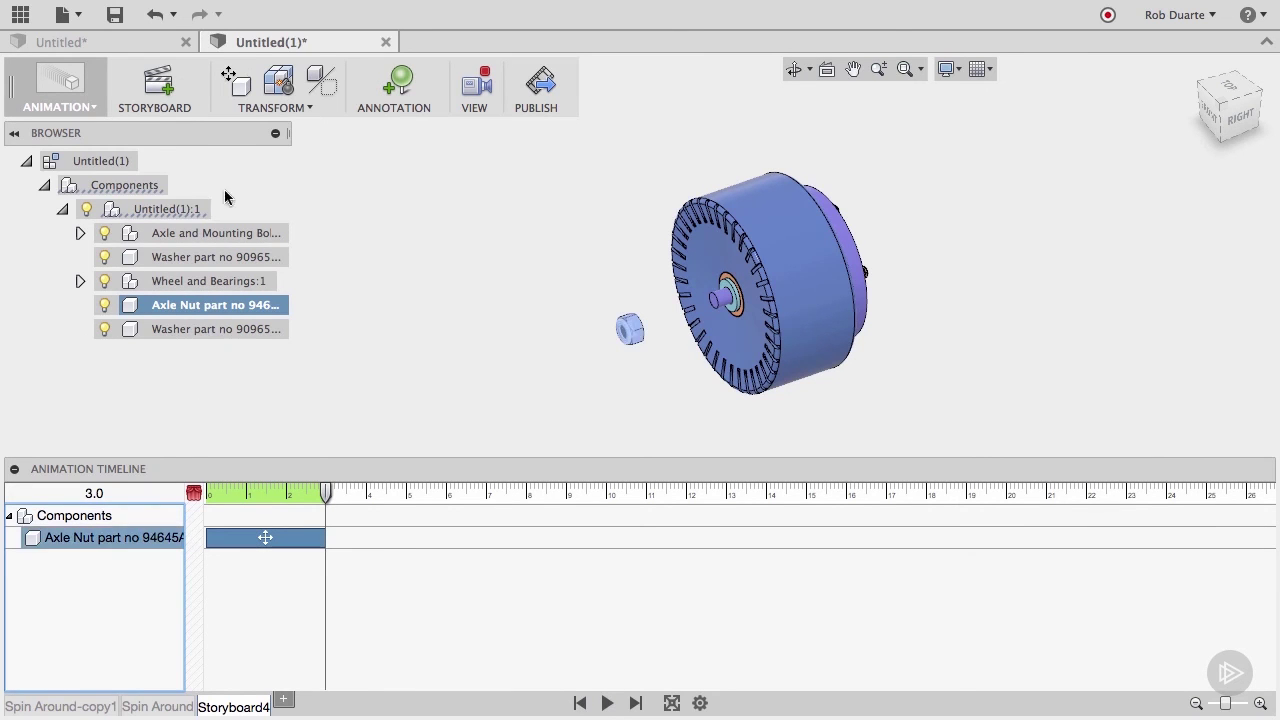
{"action": "left_click", "coordinate": [232, 100]}
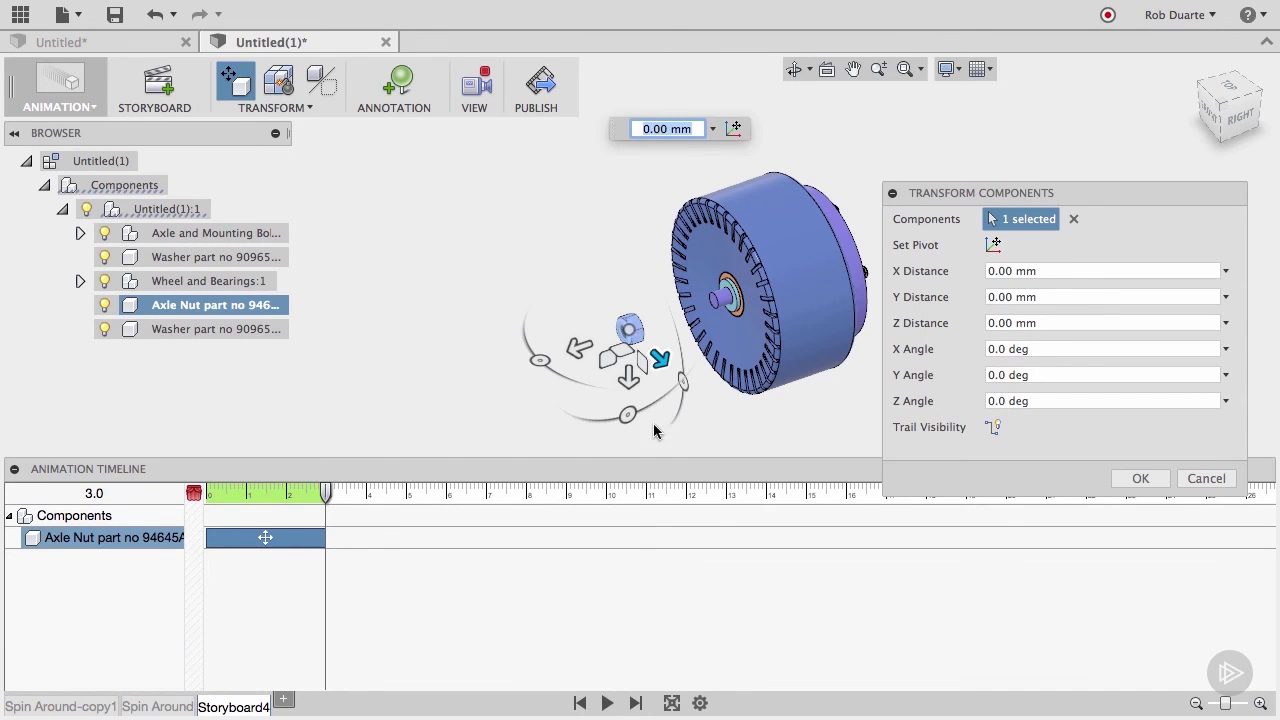
{"action": "left_click_drag", "start_coordinate": [681, 381], "coordinate": [575, 309]}
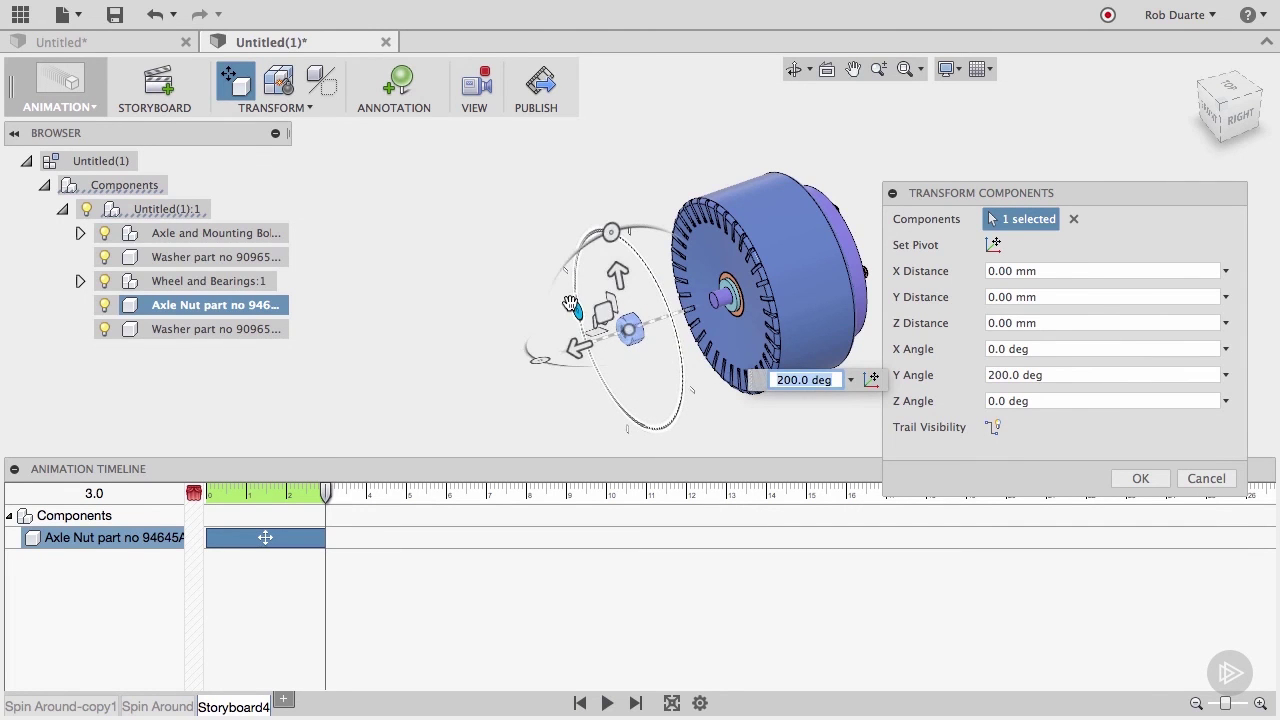
- Set the axle nut's Y Angle to 180 deg and confirm the rotate action
{"action": "left_click", "coordinate": [800, 380]}
{"action": "key", "text": "BackSpace"}
{"action": "key", "text": "BackSpace"}
{"action": "type", "text": "18"}
{"action": "key", "text": "Return"}
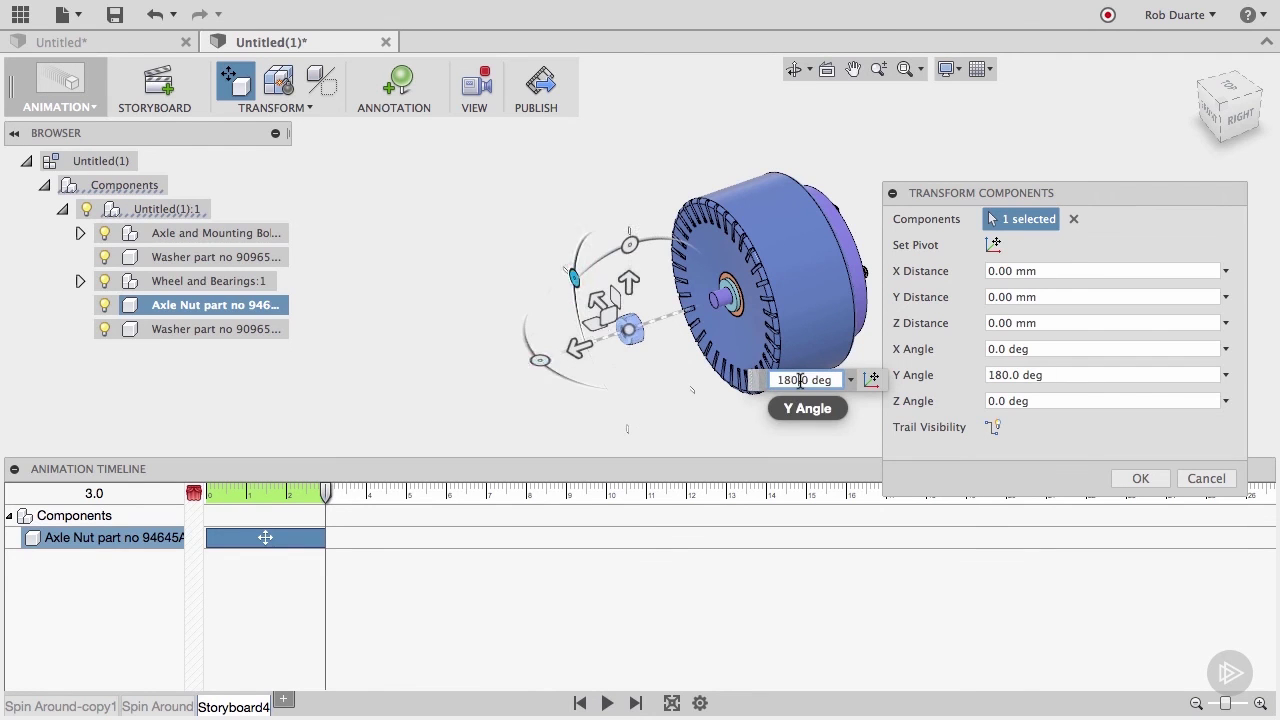
{"action": "left_click", "coordinate": [1010, 375]}
{"action": "triple_click", "coordinate": [1010, 375]}
{"action": "type", "text": "200"}
{"action": "key", "text": "Tab"}
{"action": "left_click", "coordinate": [1141, 481]}
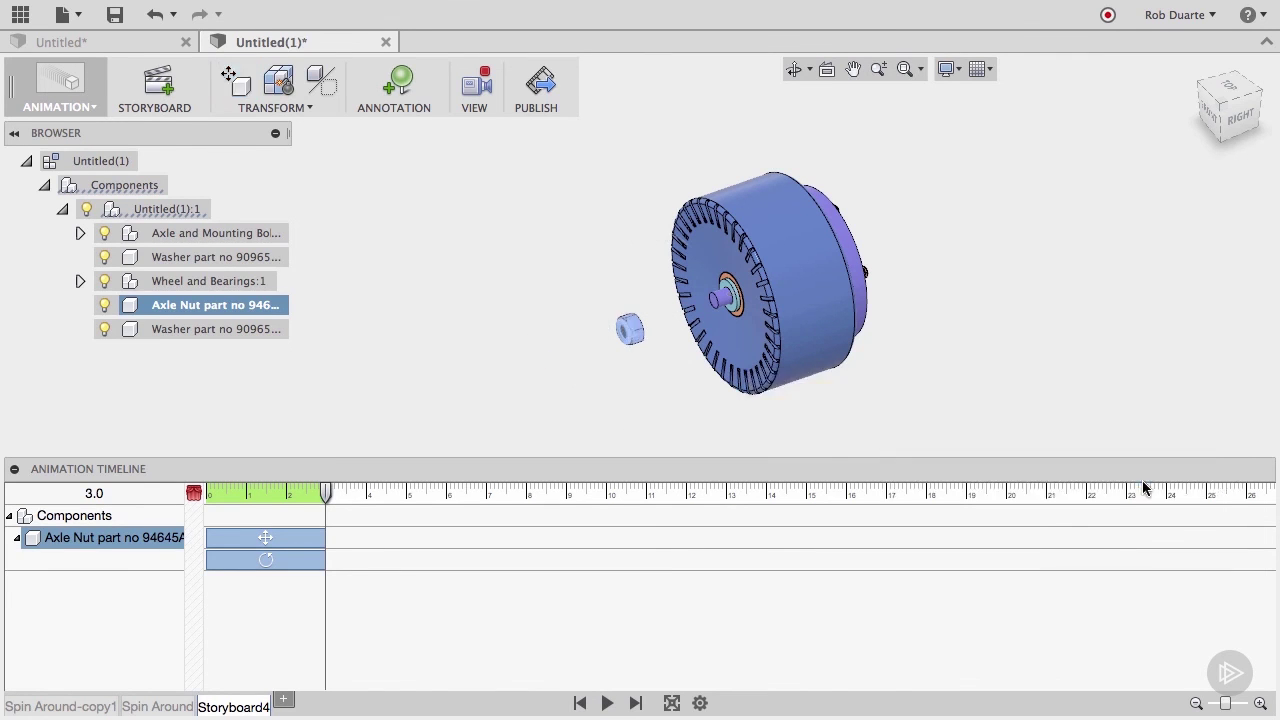
- Preview the animation, drag the rotation clip shorter, and replay it
{"action": "left_click", "coordinate": [606, 703]}
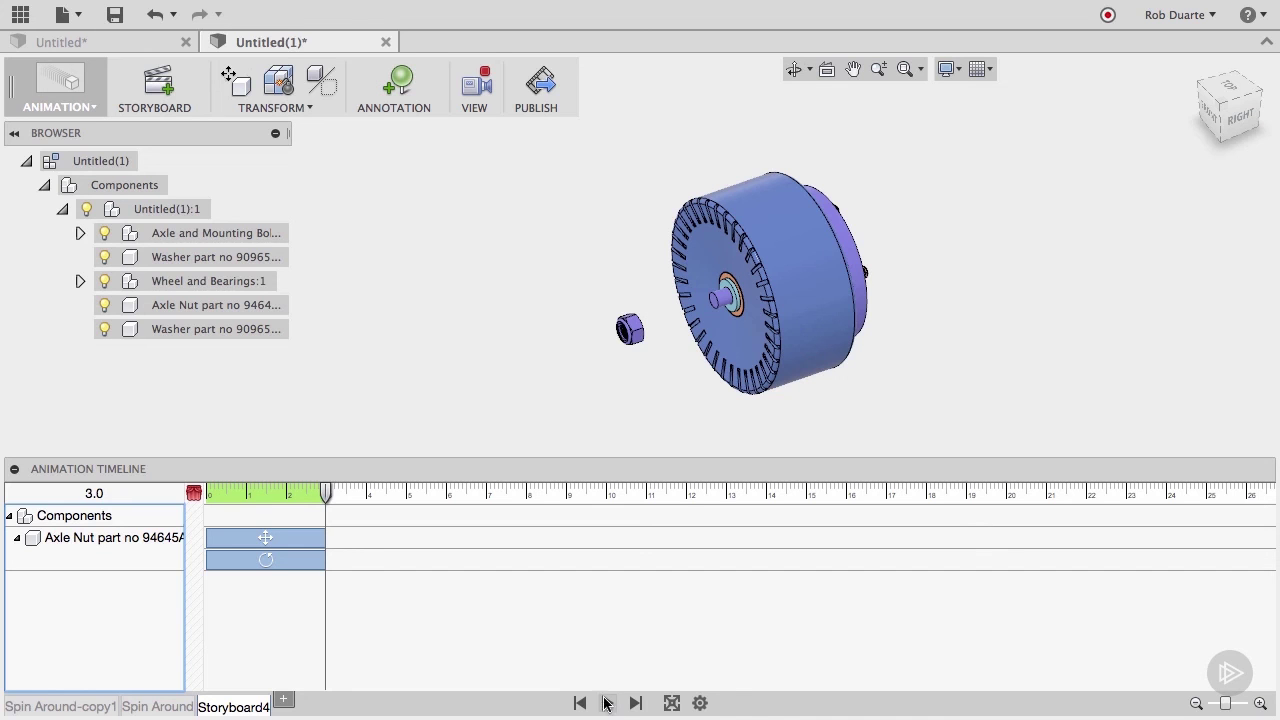
{"action": "left_click_drag", "start_coordinate": [323, 557], "coordinate": [262, 558]}
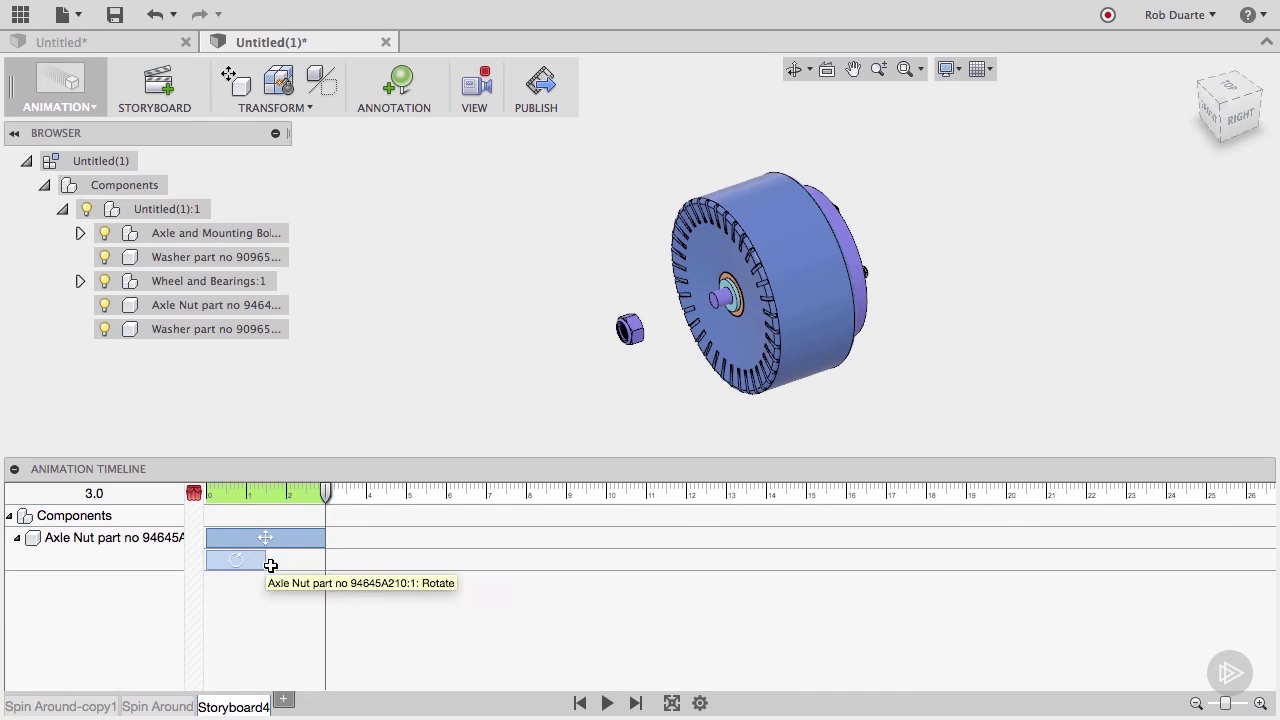
{"action": "left_click", "coordinate": [606, 703]}
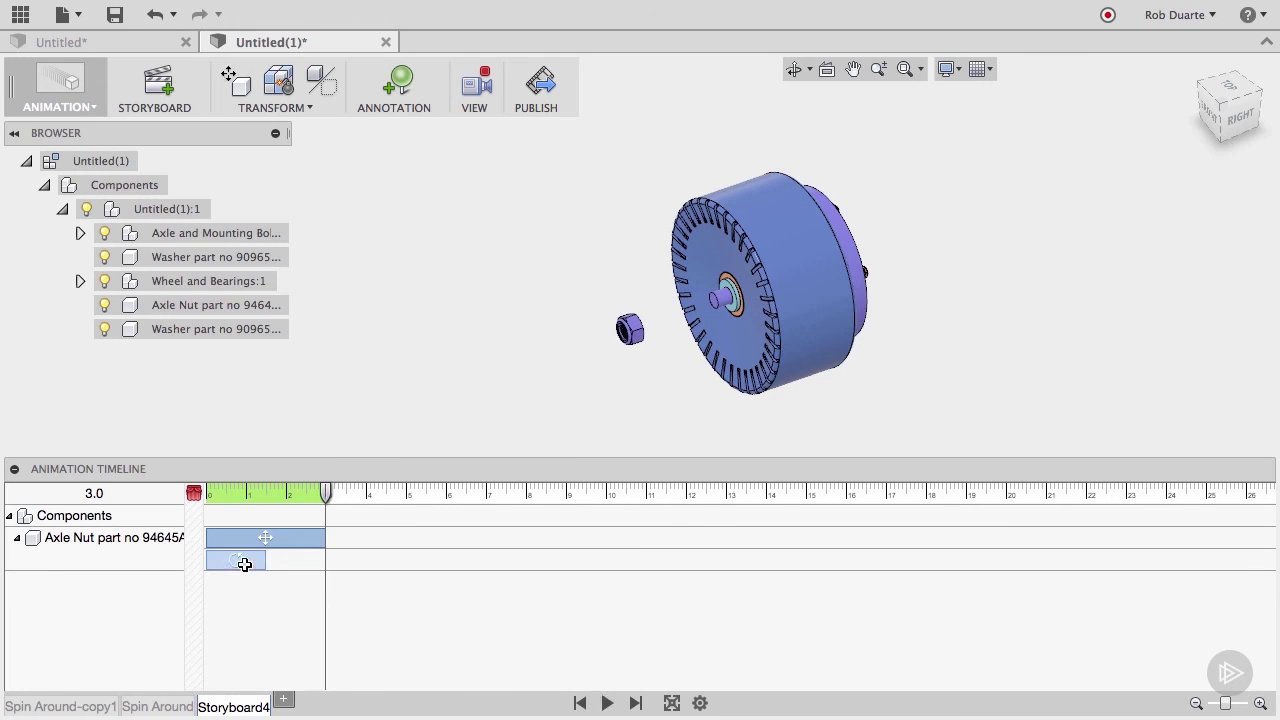
- Set the rotation clip's duration to exactly 2.5 seconds and replay to check timing
{"action": "right_click", "coordinate": [244, 564]}
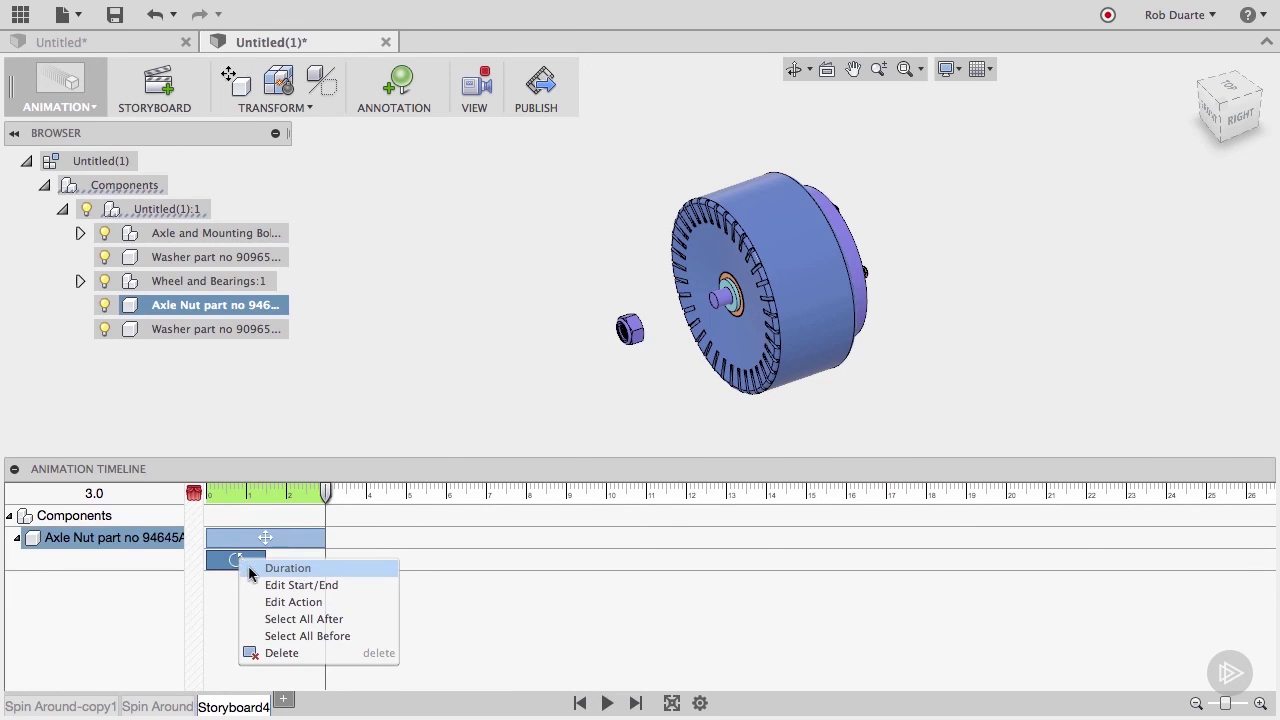
{"action": "left_click", "coordinate": [287, 568]}
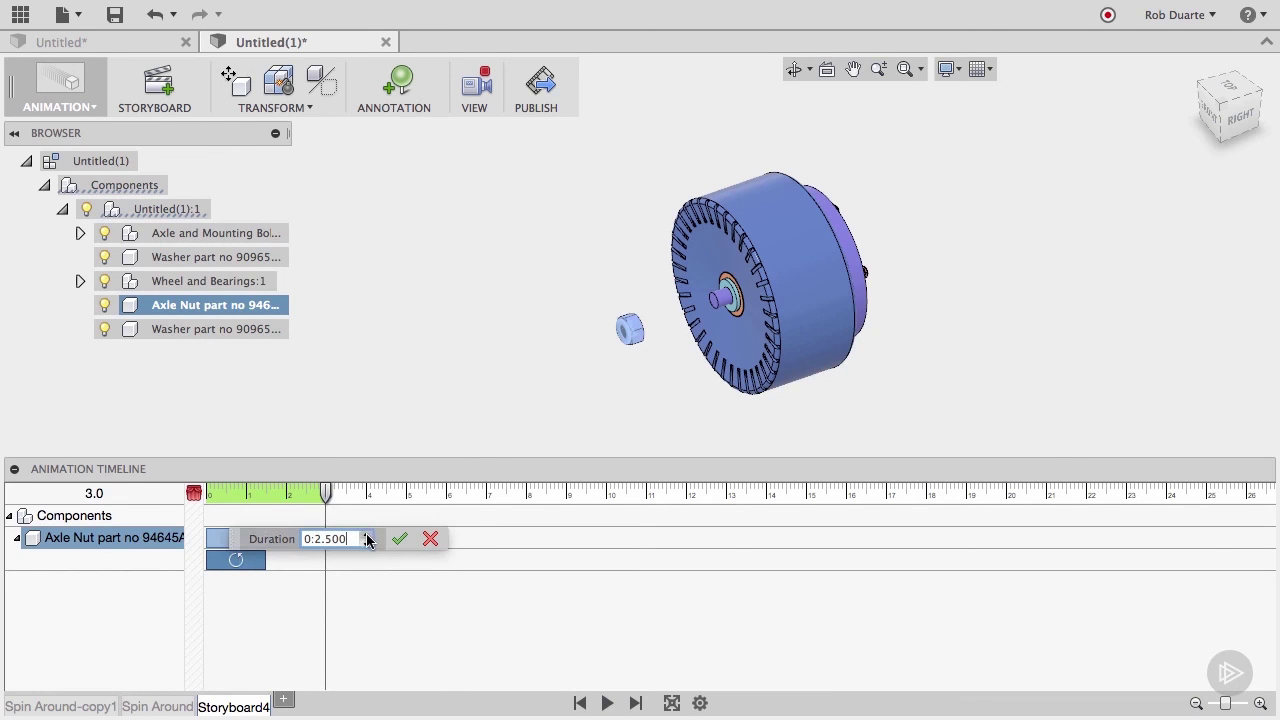
{"action": "left_click", "coordinate": [399, 539]}
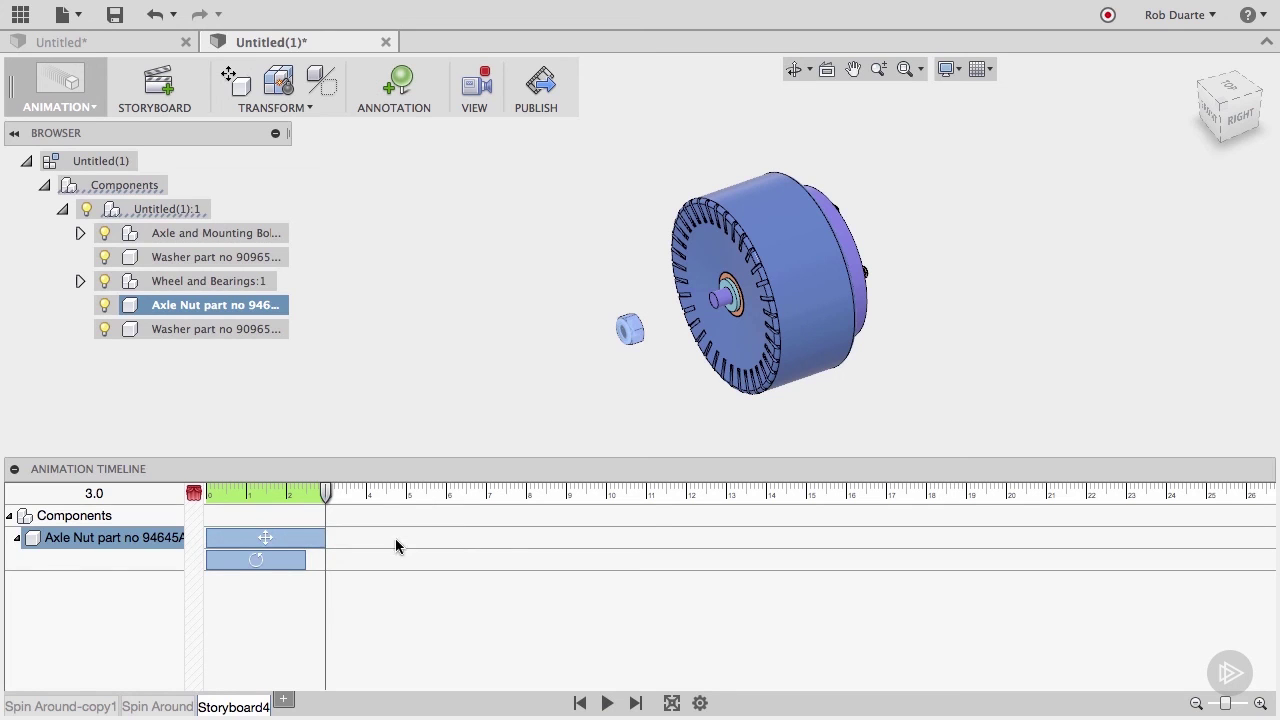
{"action": "left_click", "coordinate": [607, 703]}
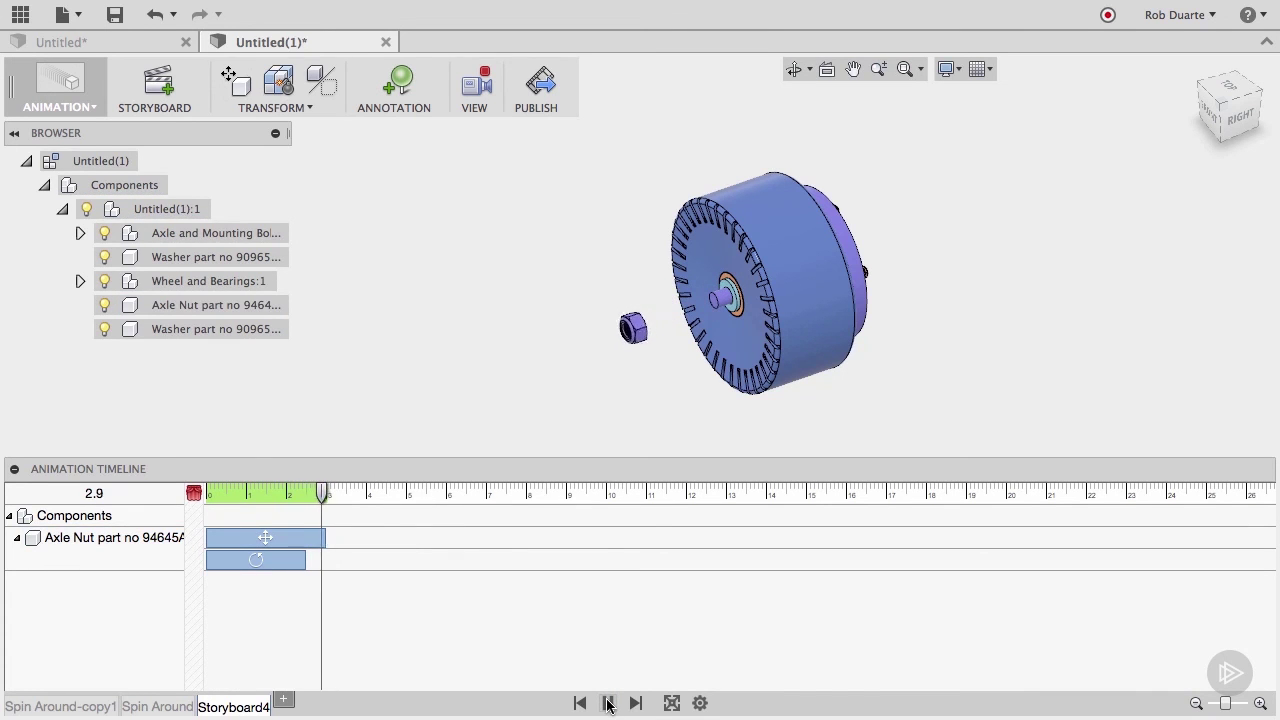
- Edit the nut's move action to a 100 mm slide, then rewind and play
{"action": "right_click", "coordinate": [306, 545]}
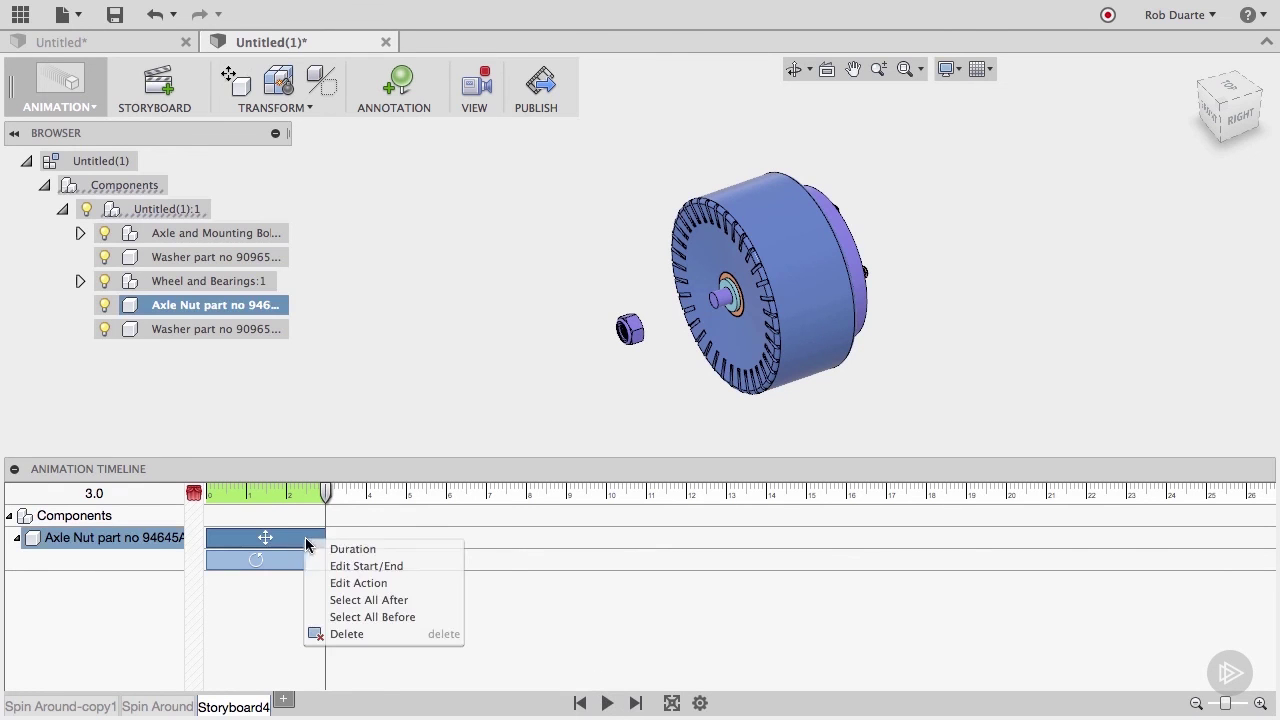
{"action": "left_click", "coordinate": [350, 581]}
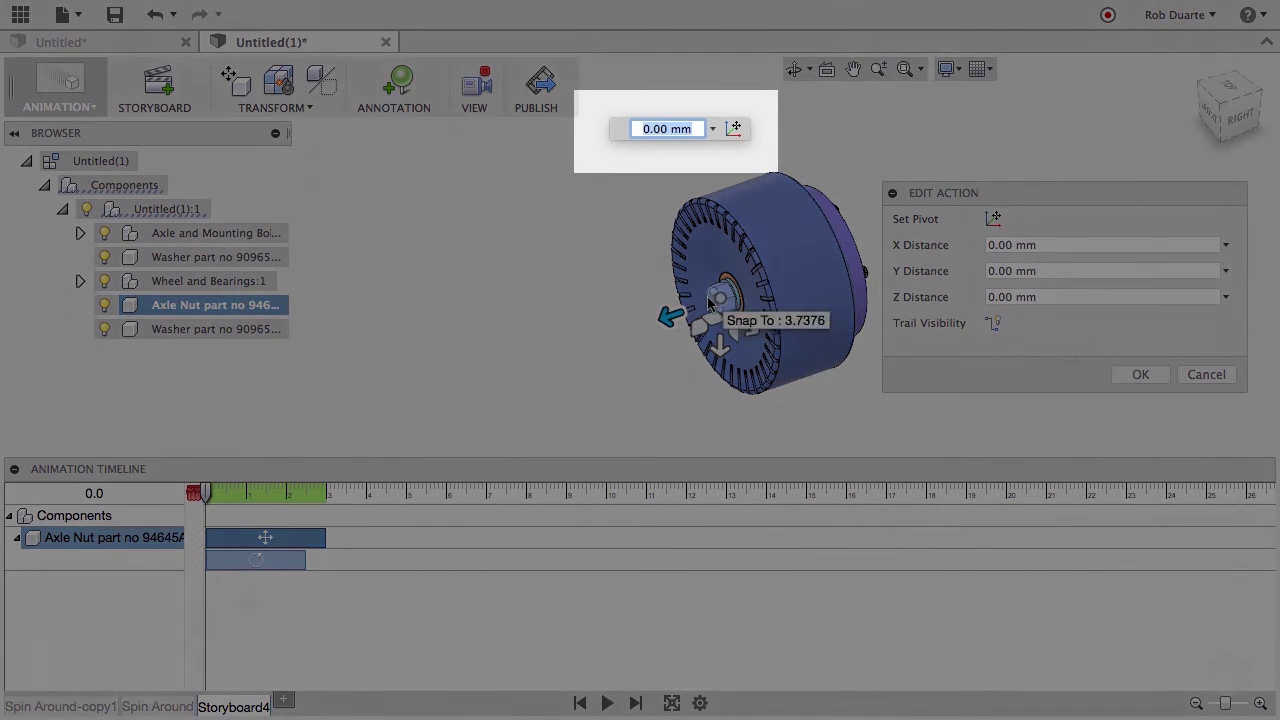
{"action": "type", "text": "100"}
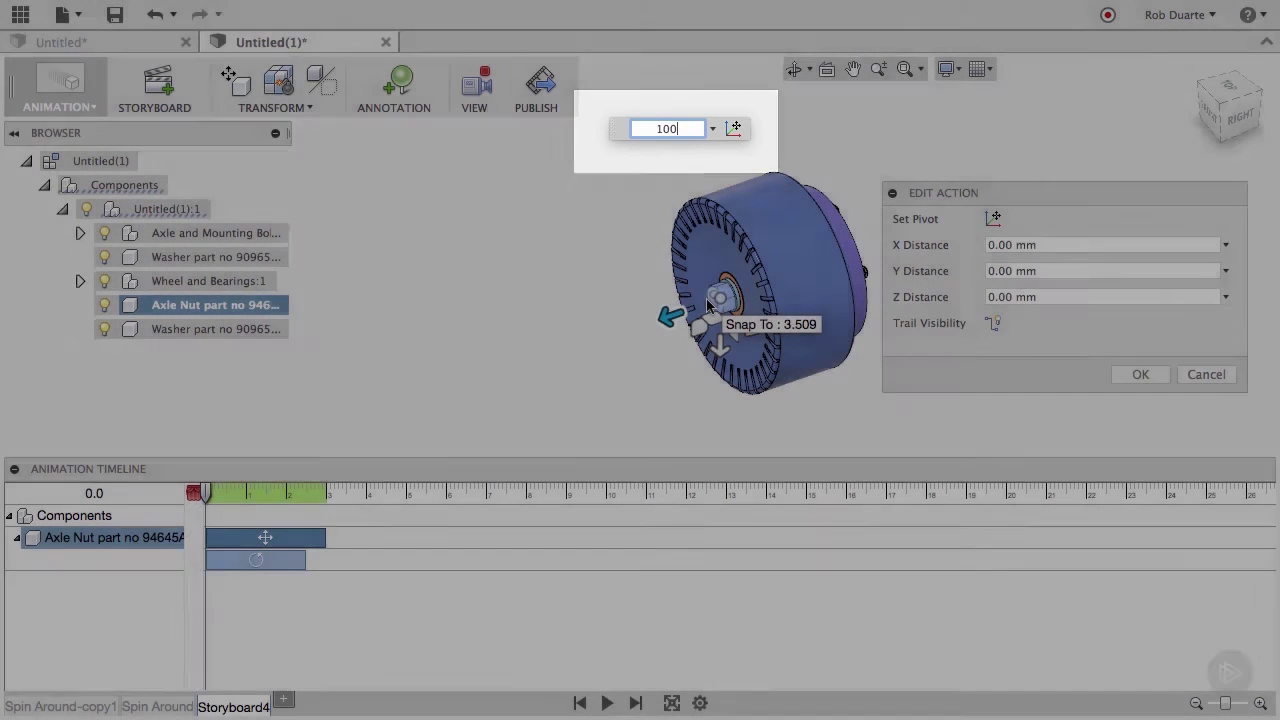
{"action": "key", "text": "Return"}
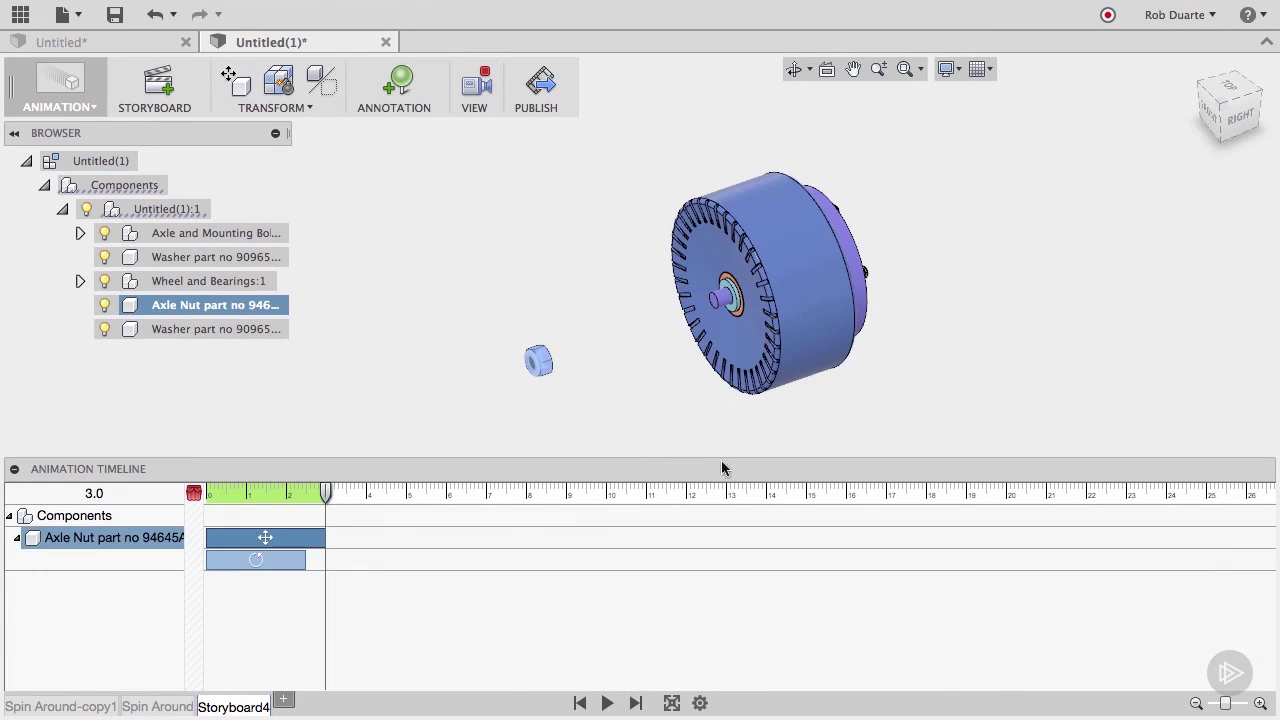
{"action": "left_click", "coordinate": [579, 703]}
{"action": "left_click", "coordinate": [604, 704]}
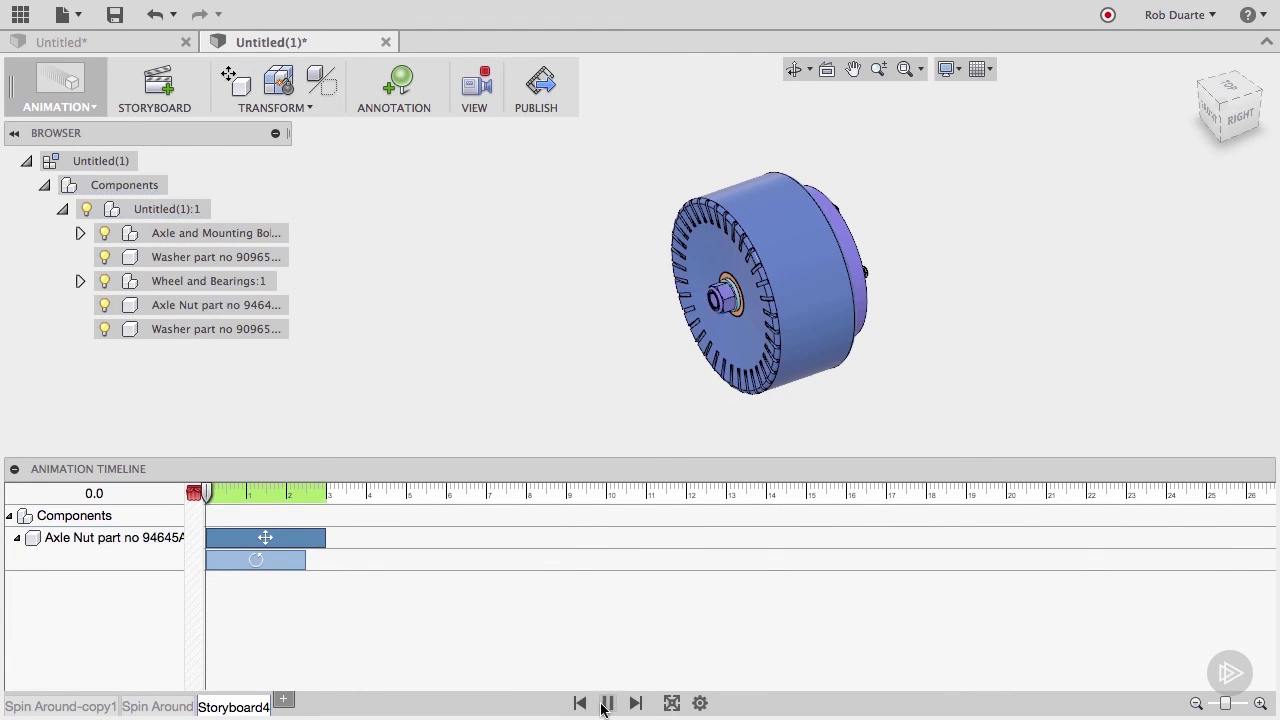